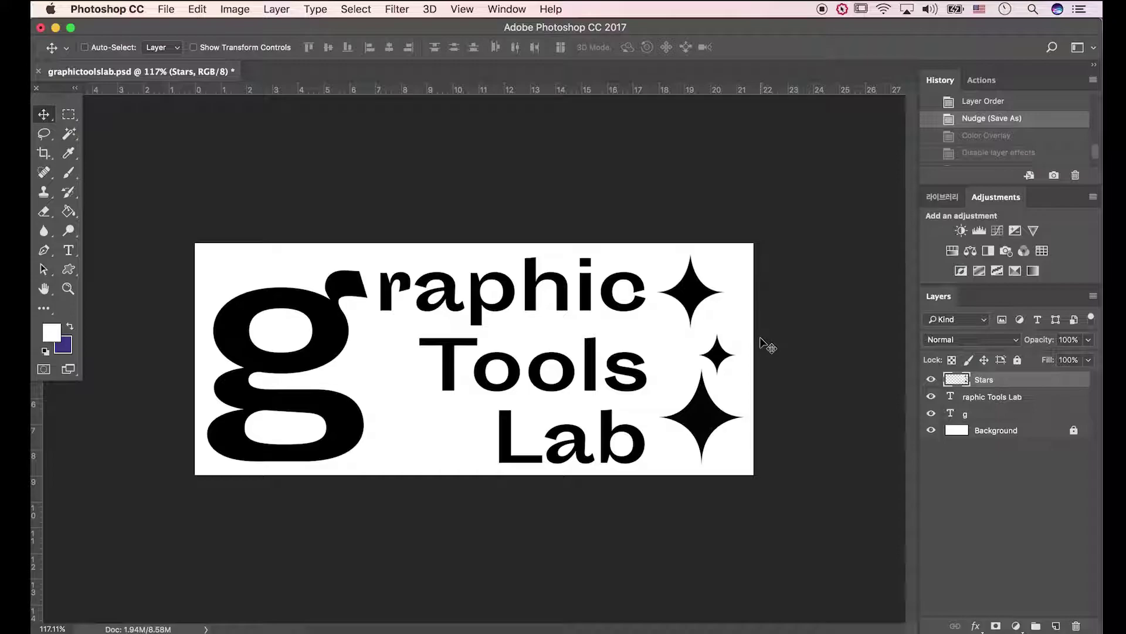
Step: Create a new 1280 × 530 px document at 150 resolution
{"action": "left_click", "coordinate": [166, 9]}
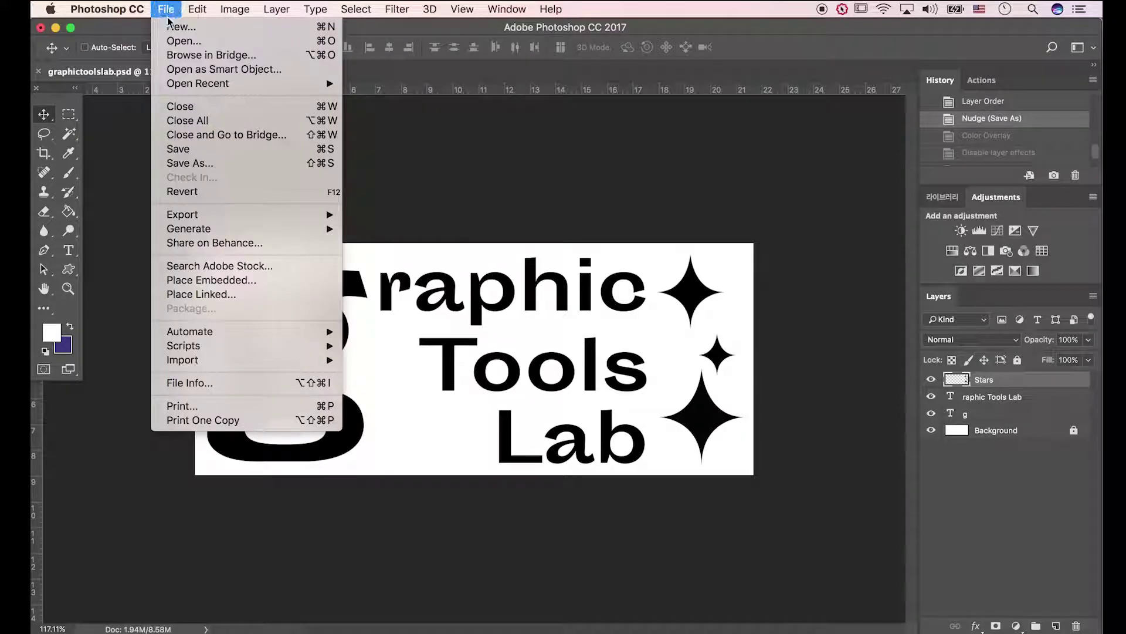
{"action": "left_click", "coordinate": [167, 28]}
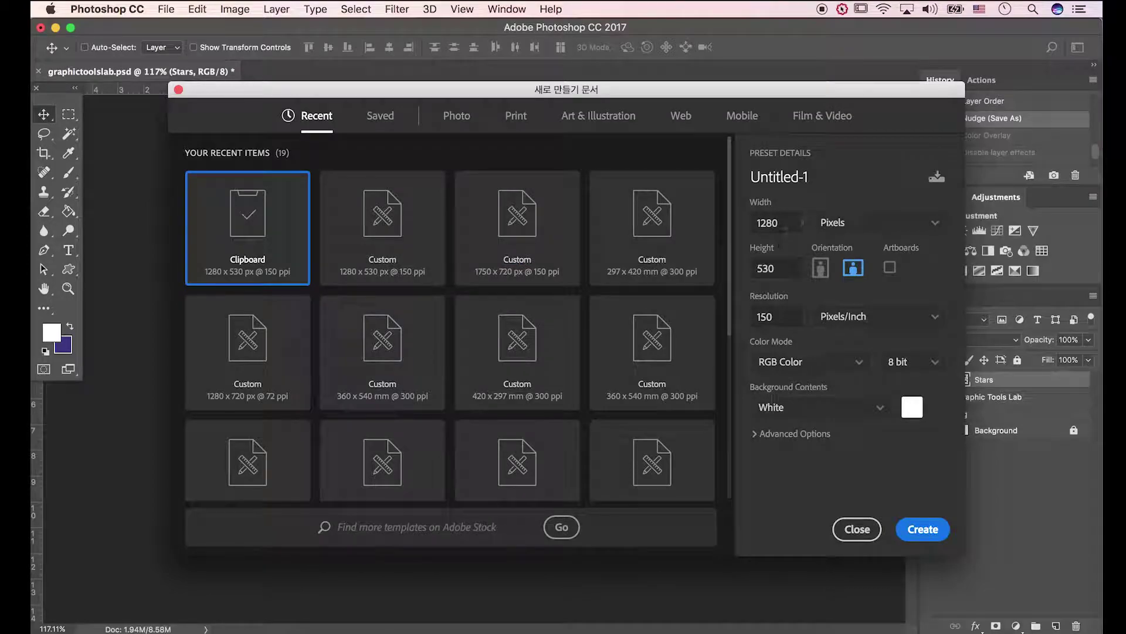
{"action": "left_click", "coordinate": [799, 220]}
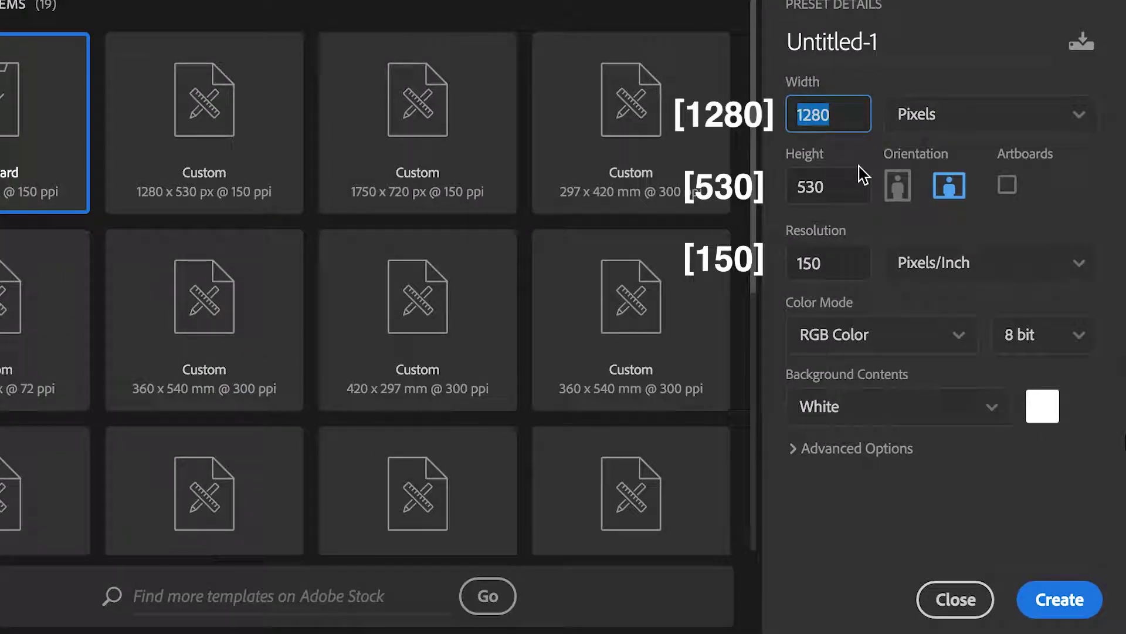
{"action": "left_click", "coordinate": [859, 176]}
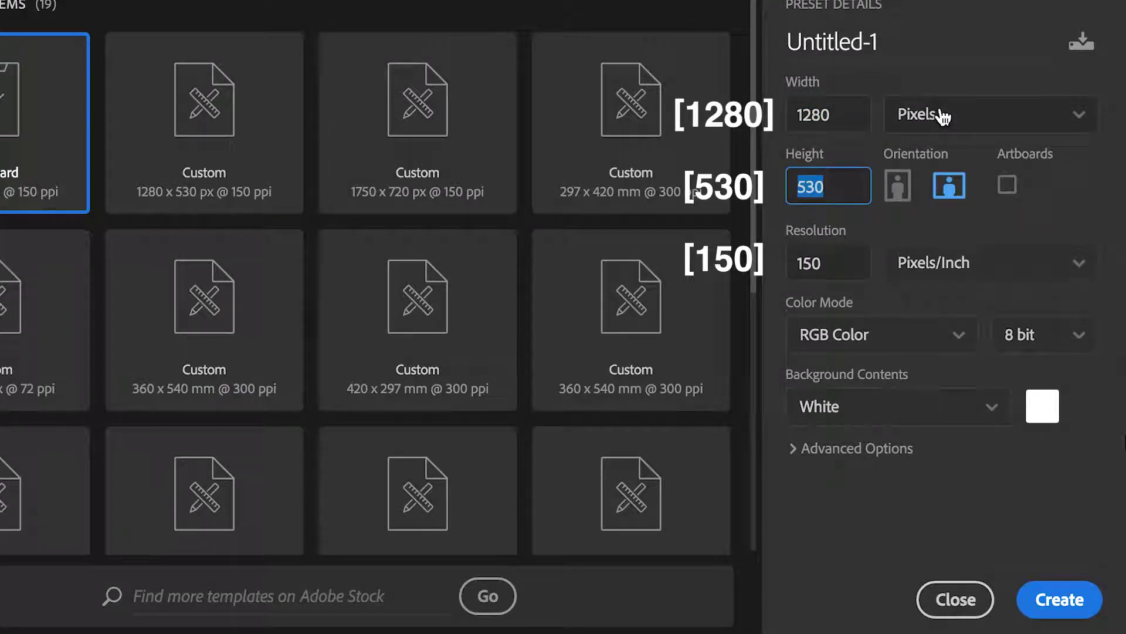
{"action": "left_click", "coordinate": [846, 264]}
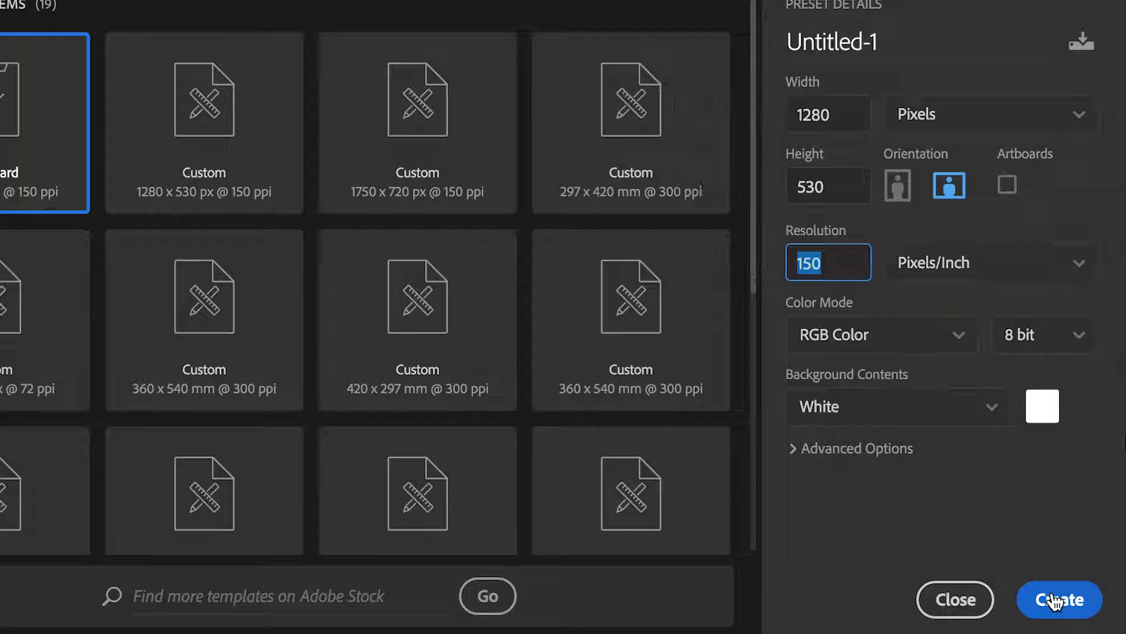
{"action": "left_click", "coordinate": [1055, 599]}
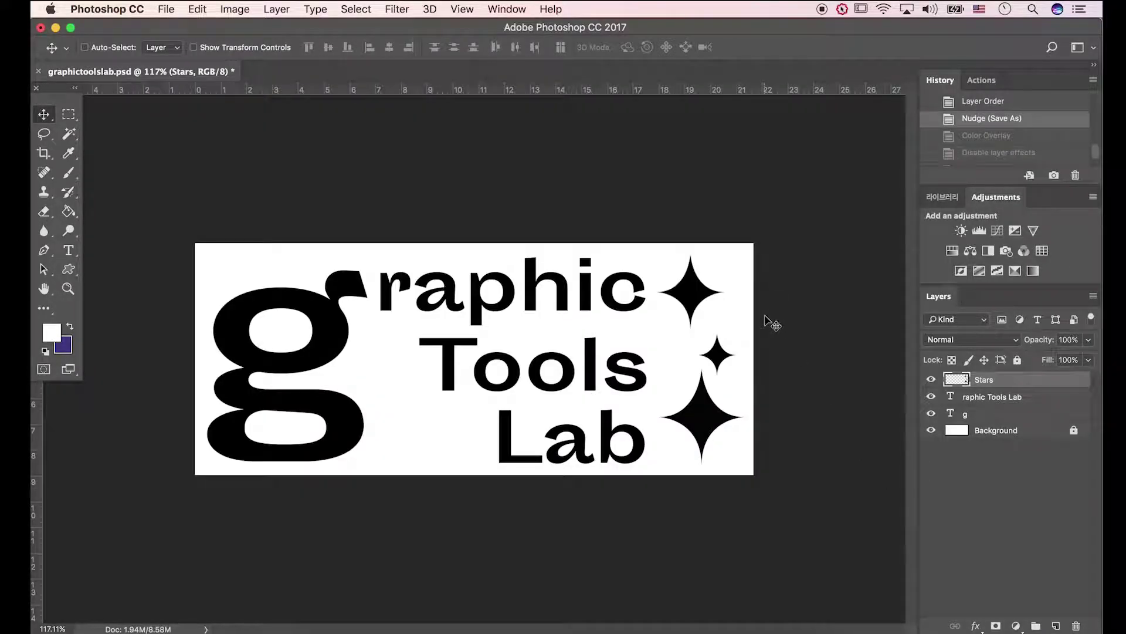
Step: Rasterize the 'raphic Tools Lab' and 'g' type layers together, then keep only 'raphic Tools Lab' selected
{"action": "left_click", "coordinate": [992, 399]}
{"action": "left_click", "coordinate": [990, 417], "text": "shift"}
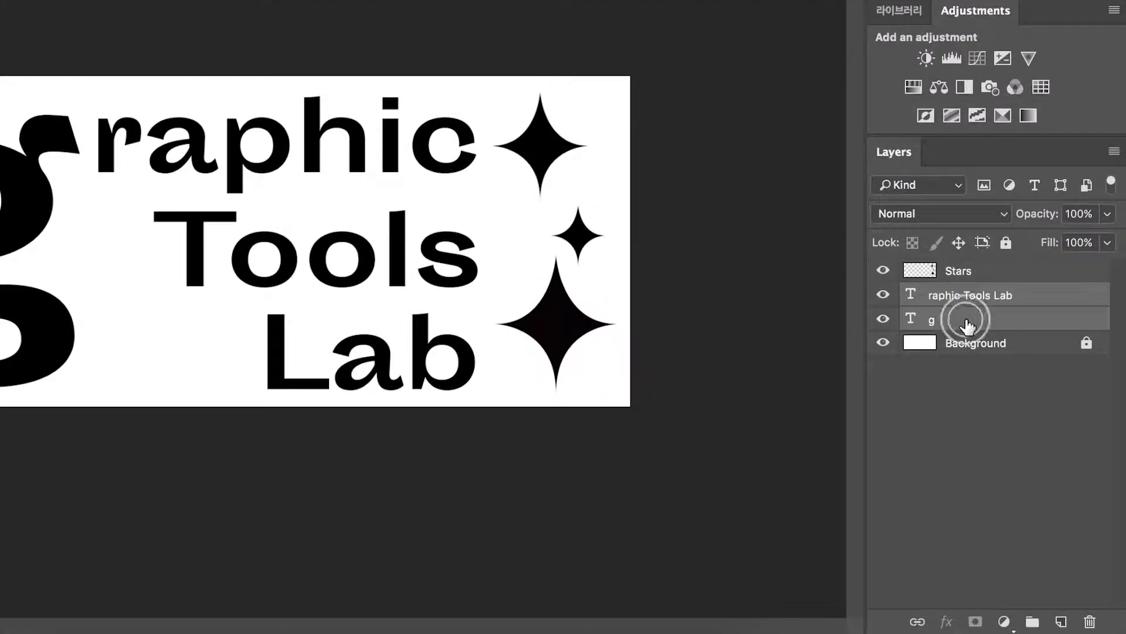
{"action": "right_click", "coordinate": [962, 292]}
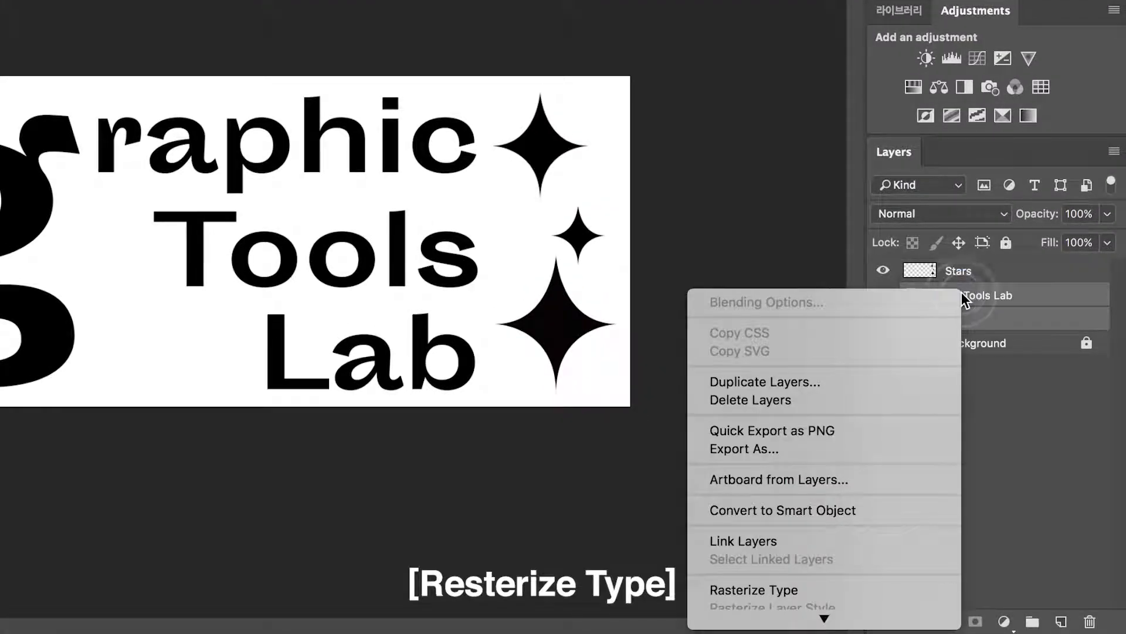
{"action": "left_click", "coordinate": [845, 590]}
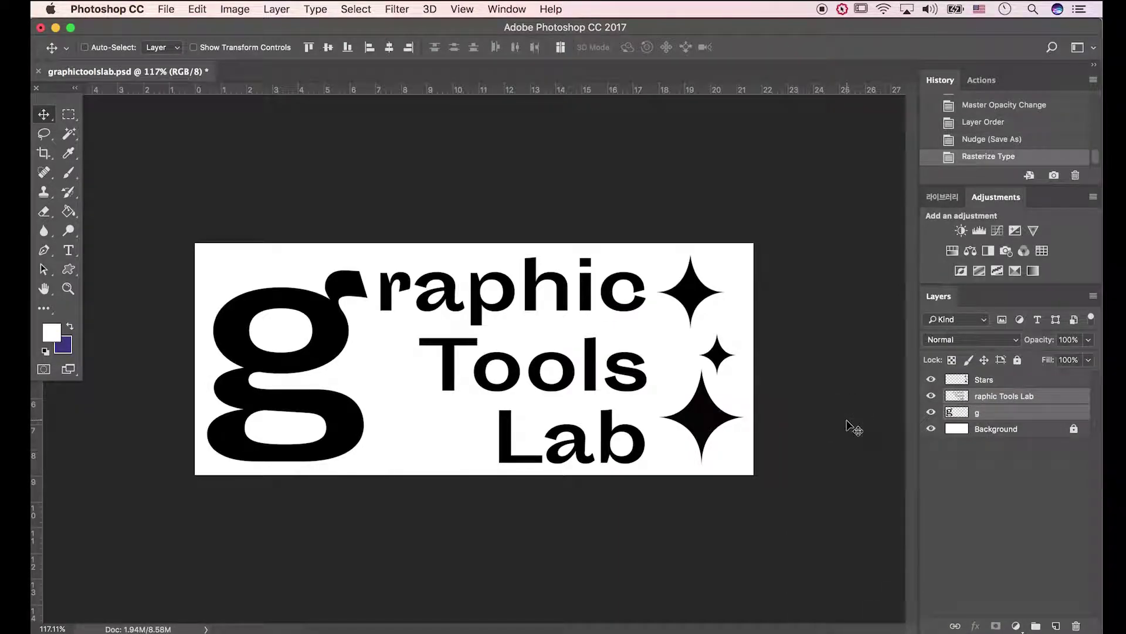
{"action": "left_click", "coordinate": [996, 403]}
Step: Copy the r of 'raphic' onto its own layer with the Rectangular Marquee, checking the copy's visibility
{"action": "key", "text": "m"}
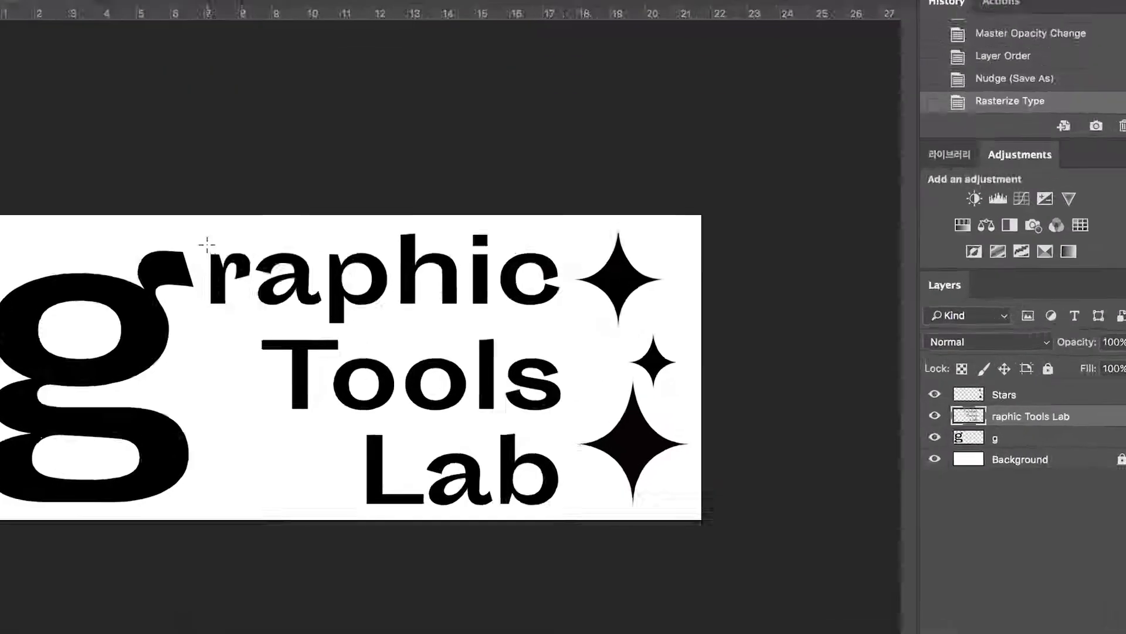
{"action": "left_click_drag", "start_coordinate": [374, 264], "coordinate": [413, 321]}
{"action": "left_click_drag", "start_coordinate": [94, 314], "coordinate": [93, 310]}
{"action": "key", "text": "ctrl+j"}
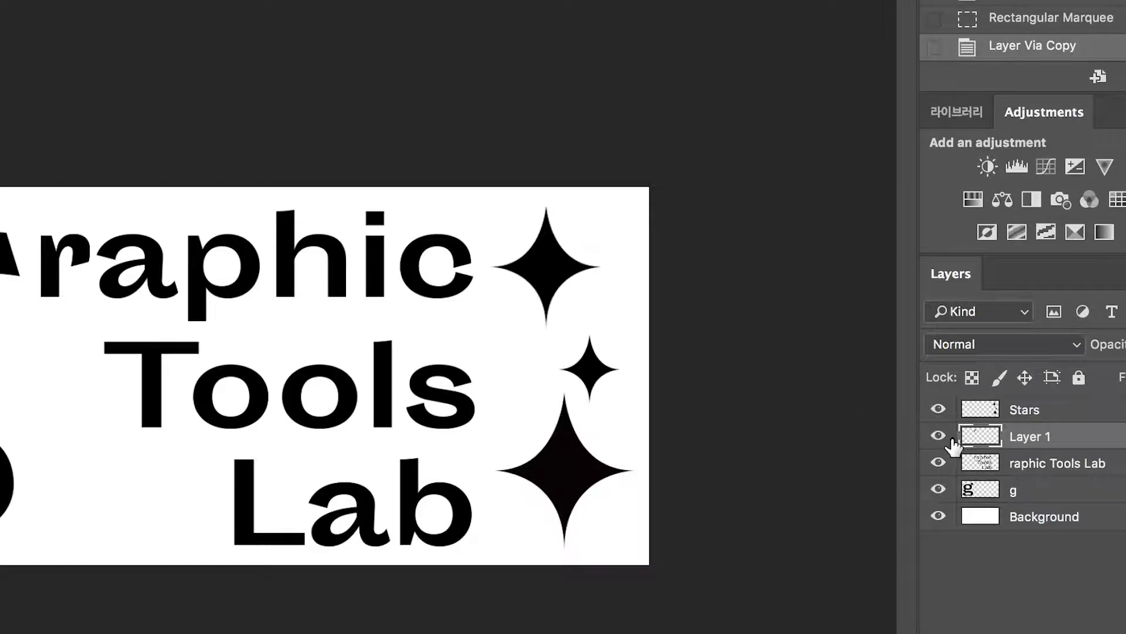
{"action": "left_click", "coordinate": [938, 463]}
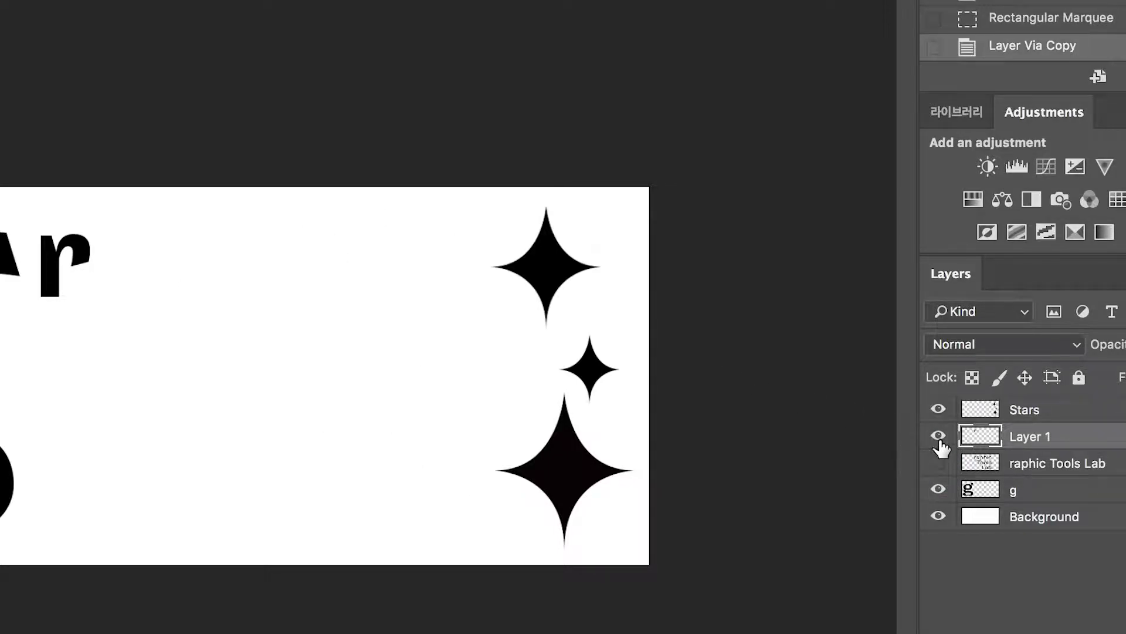
{"action": "left_click", "coordinate": [939, 437]}
{"action": "left_click", "coordinate": [938, 437]}
{"action": "left_click", "coordinate": [938, 437]}
{"action": "left_click", "coordinate": [939, 437]}
{"action": "left_click", "coordinate": [938, 463]}
{"action": "left_click", "coordinate": [953, 465]}
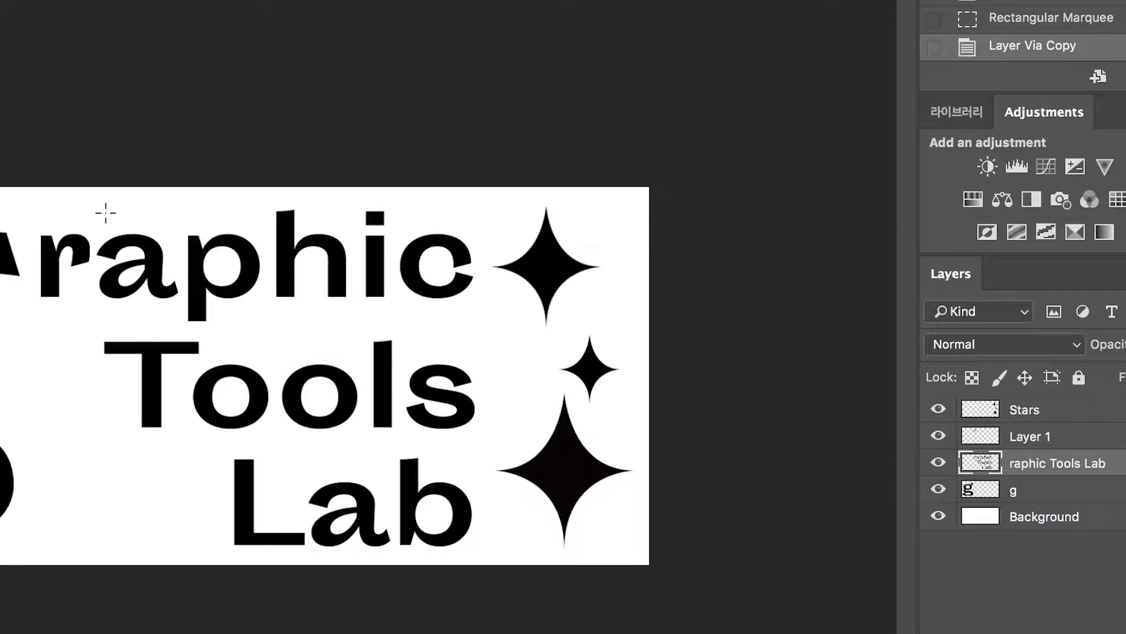
Step: Copy the a, p and remaining letters of 'raphic', plus the T of 'Tools', onto separate layers
{"action": "left_click_drag", "start_coordinate": [94, 217], "coordinate": [180, 312]}
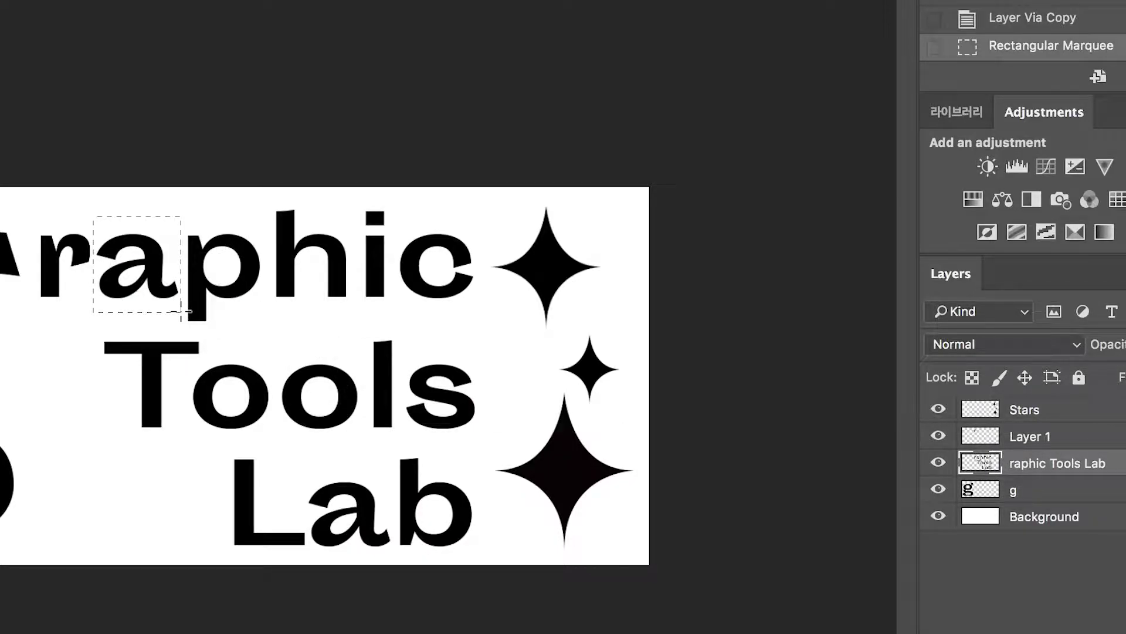
{"action": "key", "text": "ctrl+j"}
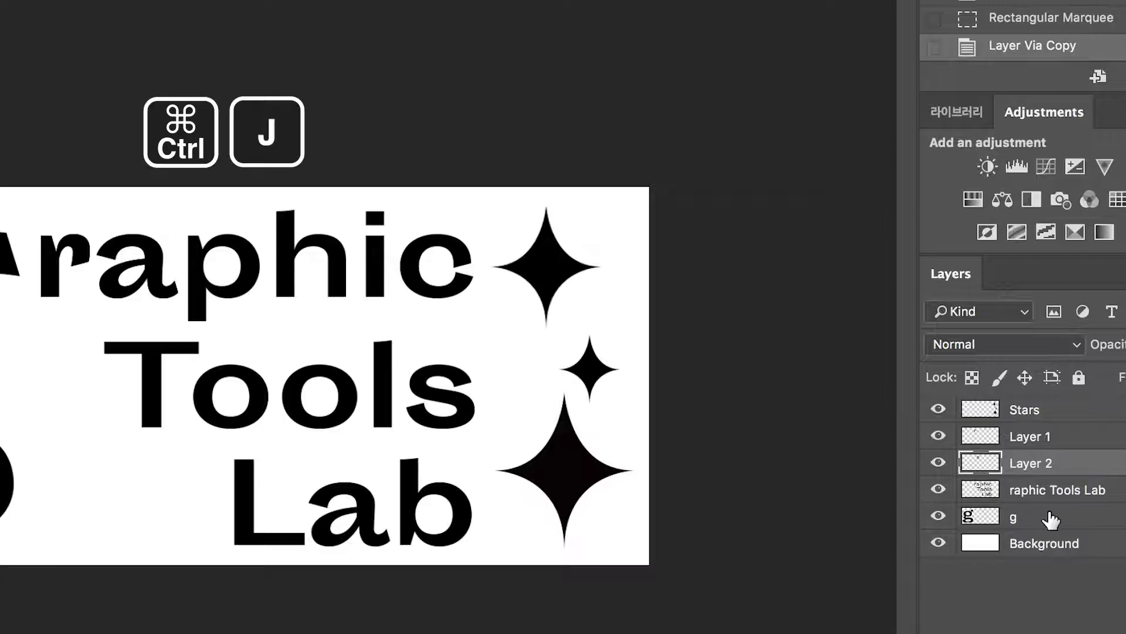
{"action": "left_click", "coordinate": [1050, 490]}
{"action": "left_click_drag", "start_coordinate": [184, 219], "coordinate": [264, 339]}
{"action": "key", "text": "ctrl+j"}
{"action": "left_click_drag", "start_coordinate": [288, 204], "coordinate": [517, 310]}
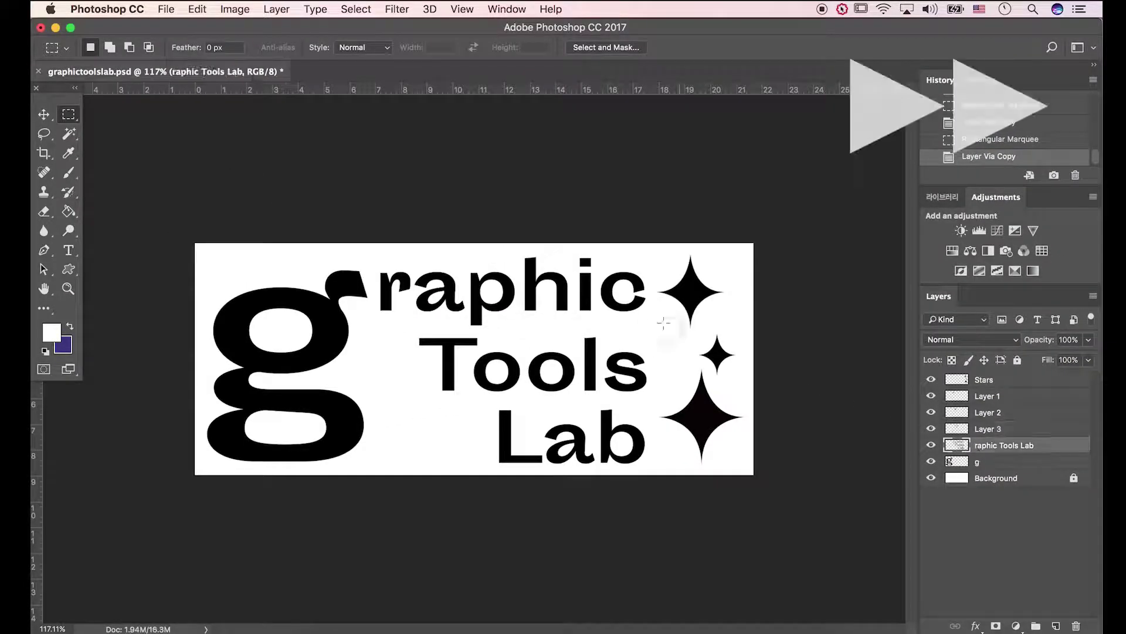
{"action": "key", "text": "ctrl+j"}
{"action": "left_click_drag", "start_coordinate": [563, 251], "coordinate": [597, 317]}
{"action": "key", "text": "ctrl+j"}
{"action": "left_click_drag", "start_coordinate": [597, 258], "coordinate": [648, 317]}
{"action": "key", "text": "ctrl+j"}
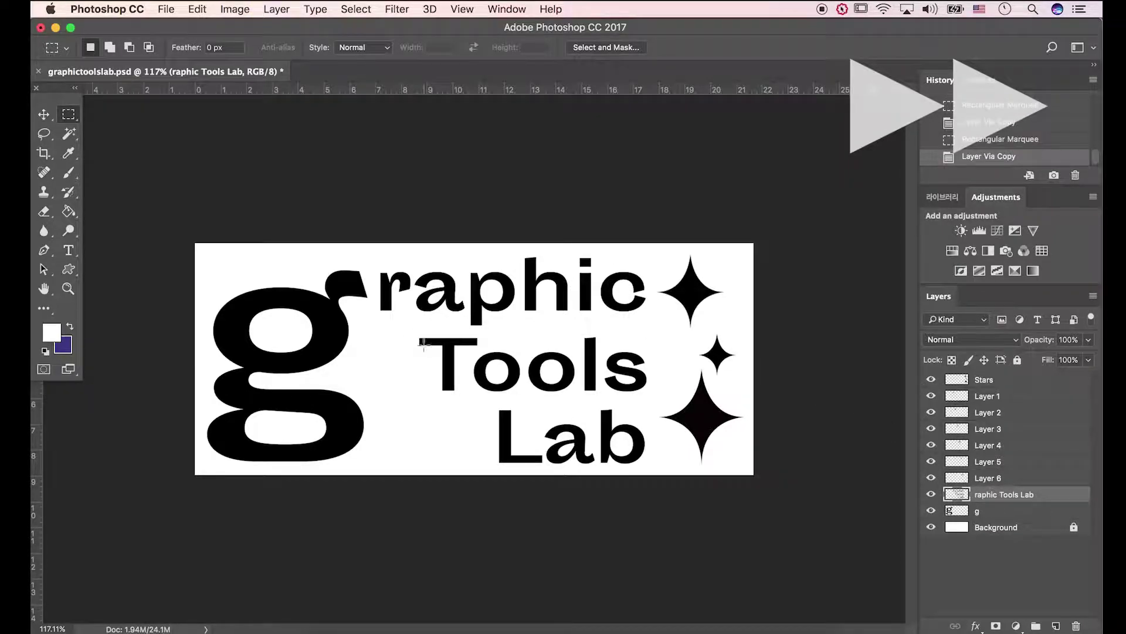
Step: Copy the remaining letters of 'Tools Lab' onto their own layers
{"action": "left_click_drag", "start_coordinate": [408, 331], "coordinate": [469, 397]}
{"action": "key", "text": "ctrl+j"}
{"action": "key", "text": "ctrl+j"}
{"action": "key", "text": "ctrl+j"}
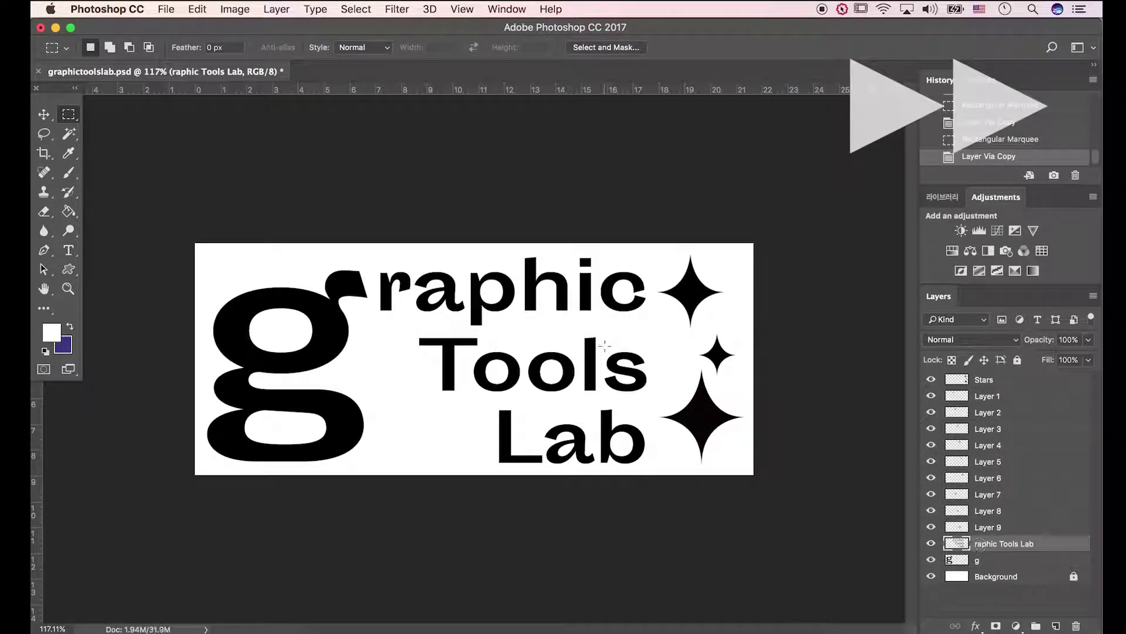
{"action": "key", "text": "ctrl+j"}
{"action": "left_click_drag", "start_coordinate": [538, 364], "coordinate": [591, 394]}
{"action": "key", "text": "ctrl+j"}
{"action": "left_click_drag", "start_coordinate": [558, 436], "coordinate": [616, 470]}
{"action": "key", "text": "ctrl+j"}
{"action": "left_click_drag", "start_coordinate": [607, 431], "coordinate": [663, 465]}
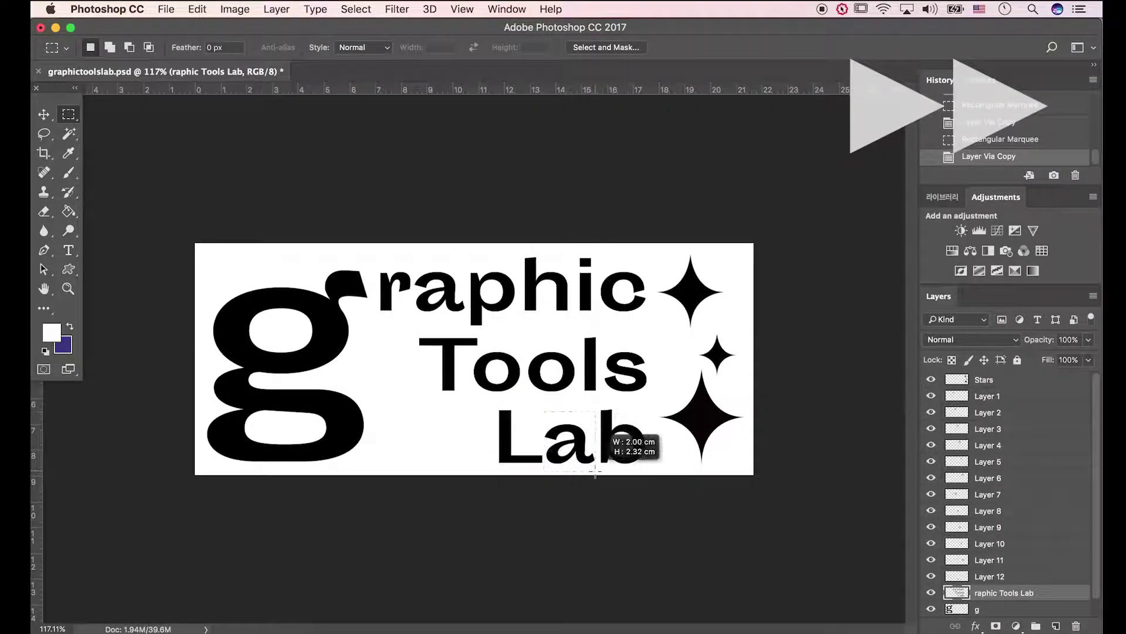
{"action": "key", "text": "ctrl+j"}
Step: On the Stars layer, copy each of the two stars onto its own layer
{"action": "key", "text": "alt+period"}
{"action": "key", "text": "alt+bracketleft"}
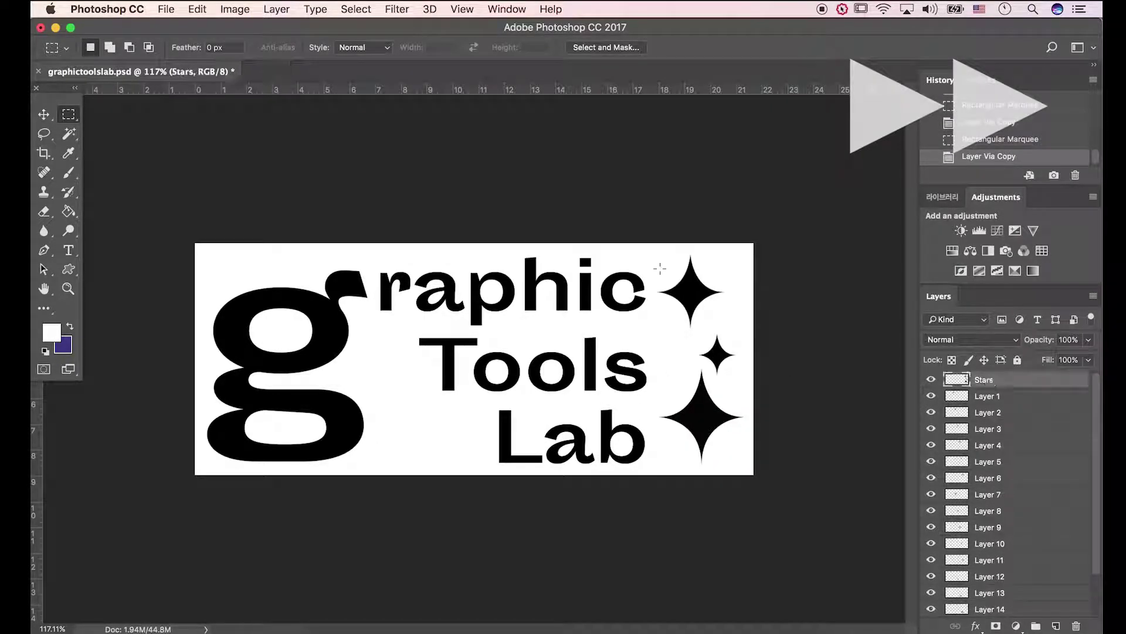
{"action": "left_click_drag", "start_coordinate": [742, 380], "coordinate": [688, 331]}
{"action": "key", "text": "ctrl+j"}
{"action": "left_click_drag", "start_coordinate": [656, 370], "coordinate": [757, 466]}
{"action": "key", "text": "ctrl+j"}
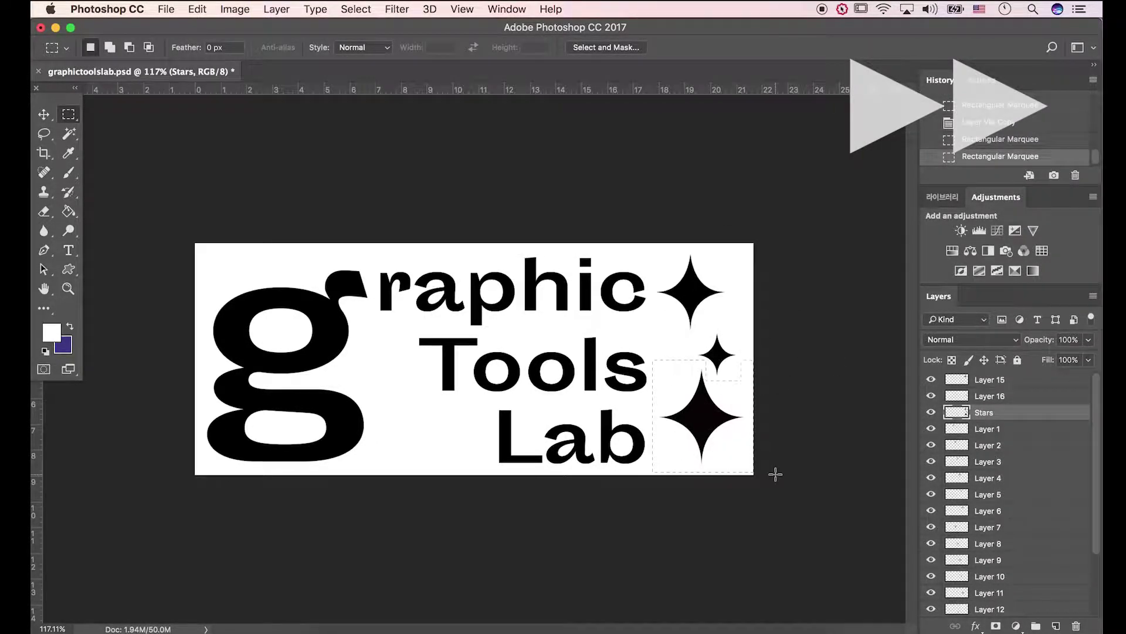
Step: Delete the original combined layers, check the copies, and make Layer 15 active
{"action": "left_click", "coordinate": [1042, 430]}
{"action": "scroll", "coordinate": [1042, 437], "scroll_direction": "down", "scroll_amount": 3}
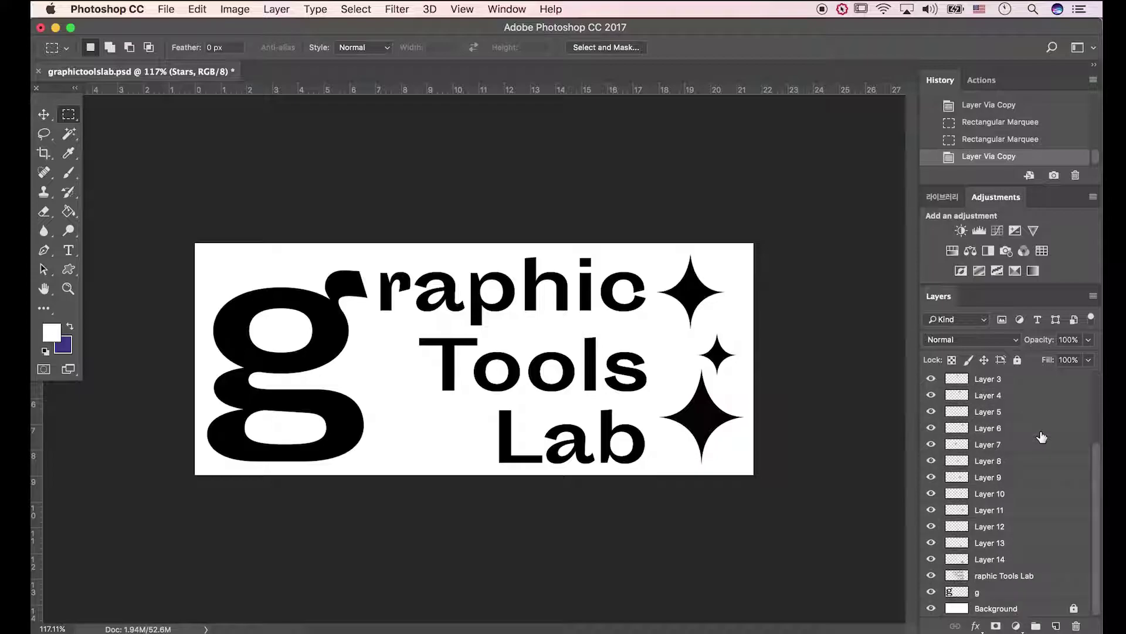
{"action": "left_click", "coordinate": [1009, 581], "text": "ctrl"}
{"action": "scroll", "coordinate": [1011, 586], "scroll_direction": "up", "scroll_amount": 3}
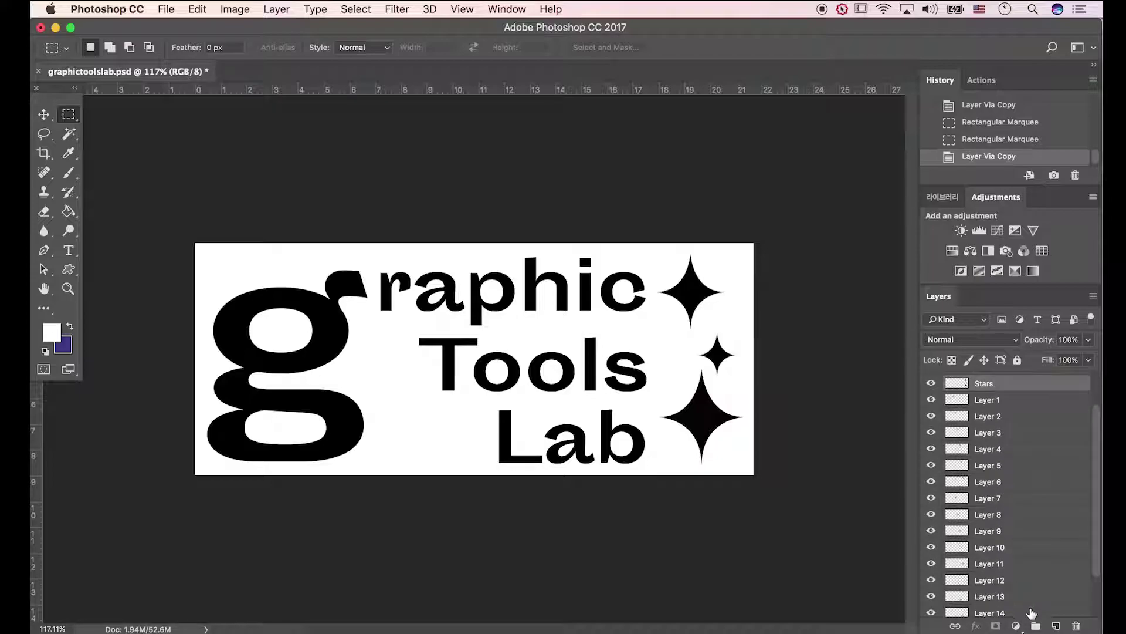
{"action": "left_click", "coordinate": [1076, 626]}
{"action": "left_click", "coordinate": [681, 233]}
{"action": "mouse_move", "coordinate": [931, 429]}
{"action": "left_mouse_down"}
{"action": "mouse_move", "coordinate": [933, 466]}
{"action": "mouse_move", "coordinate": [931, 429]}
{"action": "left_mouse_up"}
{"action": "scroll", "coordinate": [951, 411], "scroll_direction": "up", "scroll_amount": 2}
{"action": "left_click", "coordinate": [962, 380]}
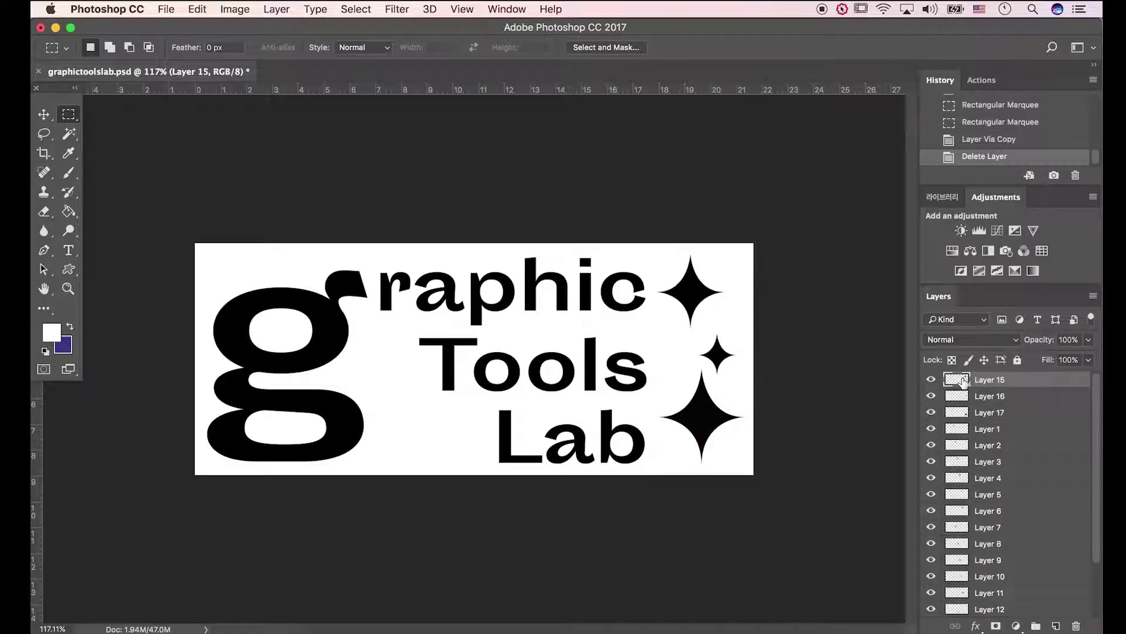
Step: Add a Gradient Overlay effect to Layer 15's layer style
{"action": "double_click", "coordinate": [963, 380]}
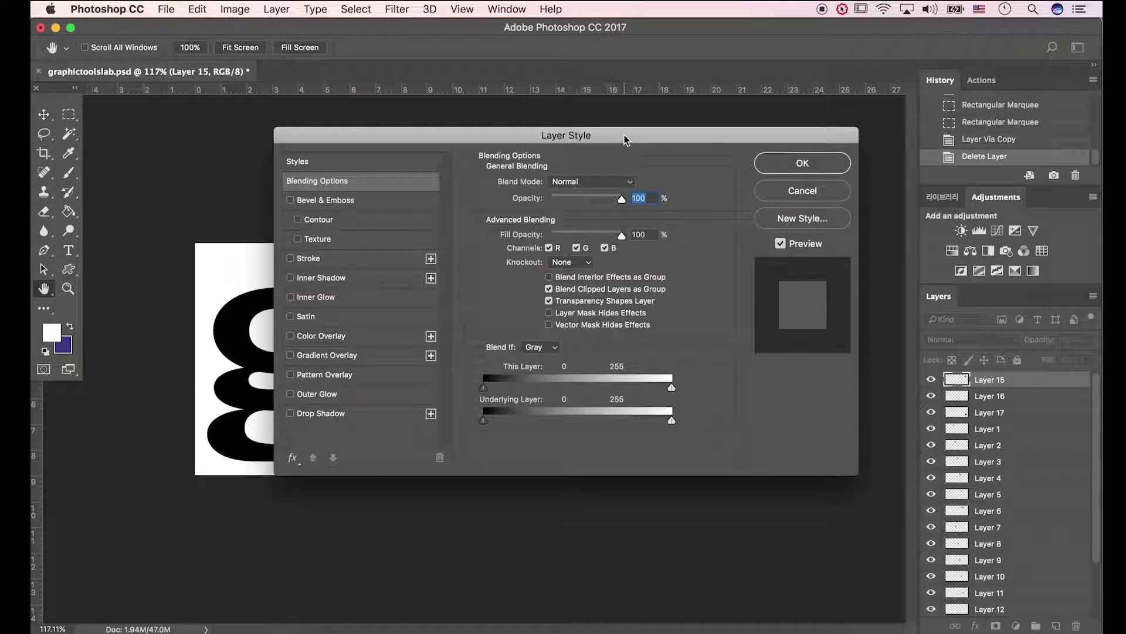
{"action": "left_click_drag", "start_coordinate": [626, 136], "coordinate": [442, 166]}
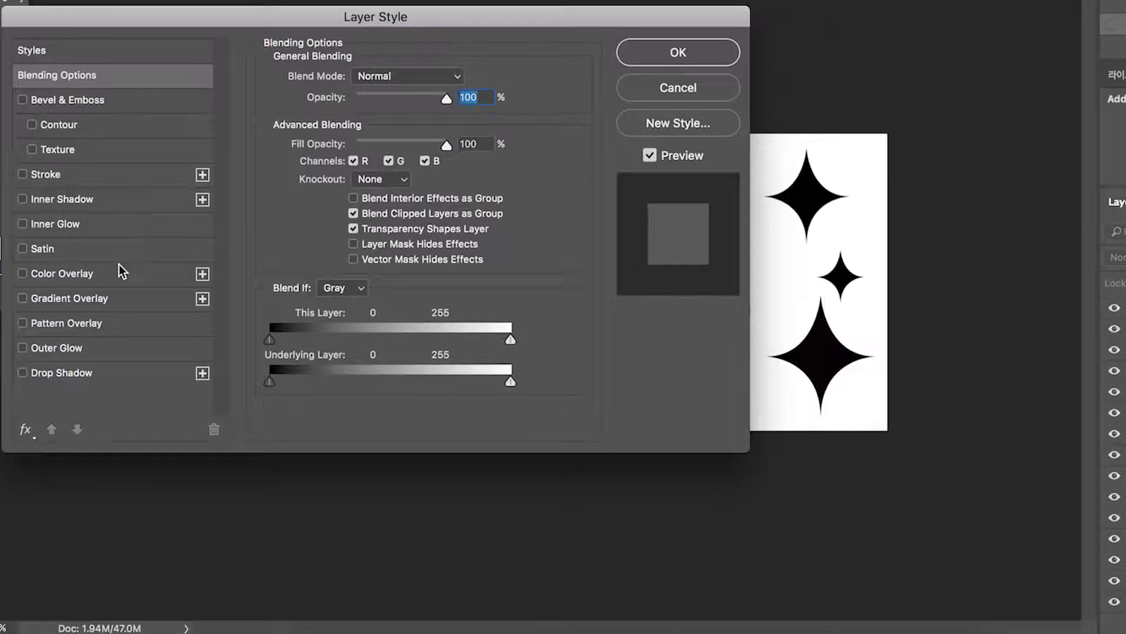
{"action": "left_click", "coordinate": [52, 296]}
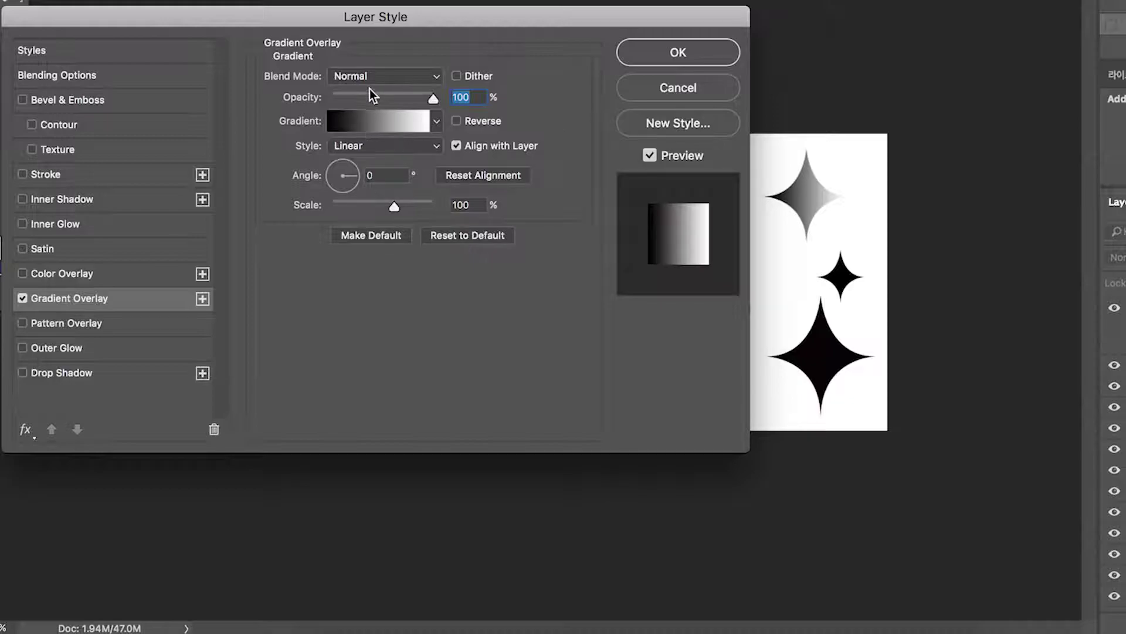
{"action": "left_click", "coordinate": [374, 130]}
Step: Make the gradient black stops at 17% and the right end, with a light grey dcdcdc middle stop
{"action": "left_click_drag", "start_coordinate": [906, 165], "coordinate": [346, 202]}
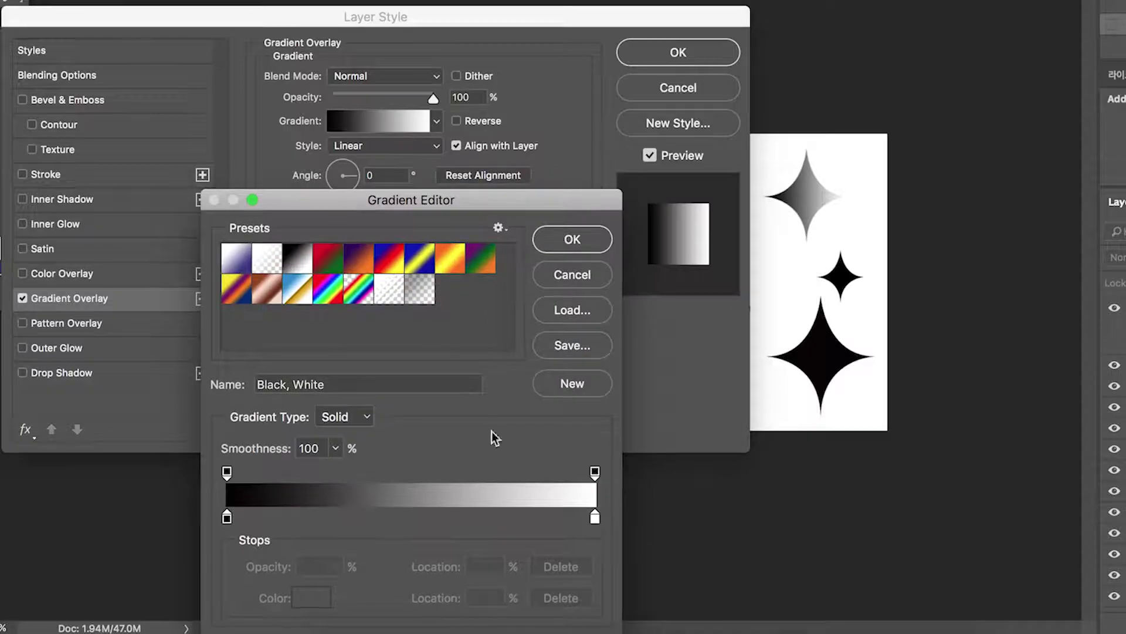
{"action": "left_click", "coordinate": [227, 517]}
{"action": "left_click_drag", "start_coordinate": [595, 518], "coordinate": [411, 519]}
{"action": "left_click", "coordinate": [489, 599]}
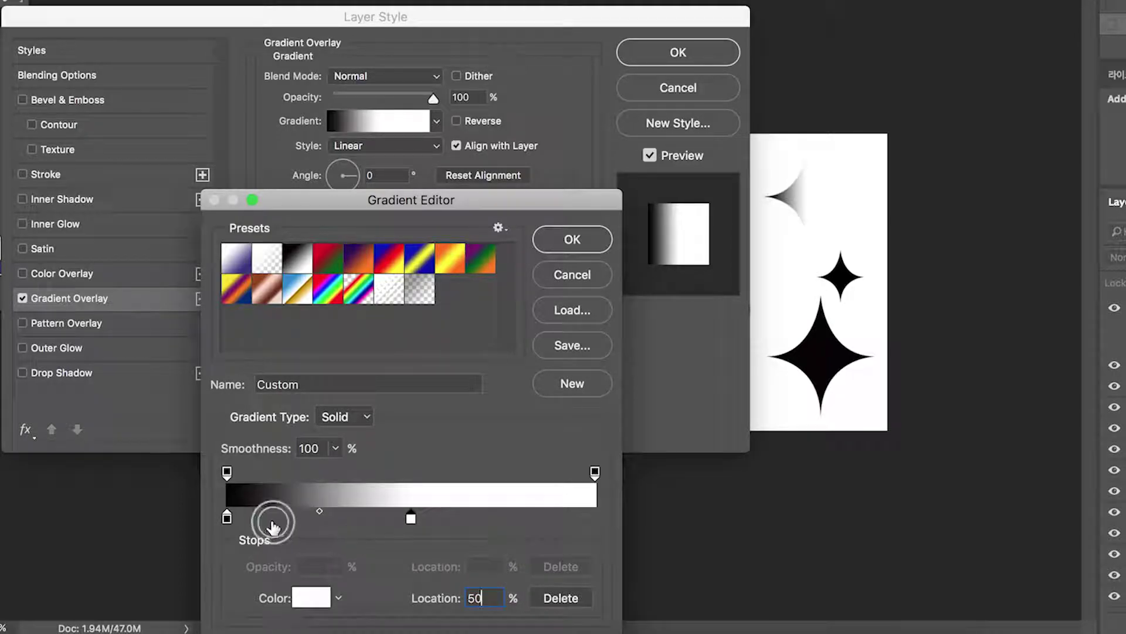
{"action": "left_click_drag", "start_coordinate": [228, 519], "coordinate": [542, 520], "text": "alt"}
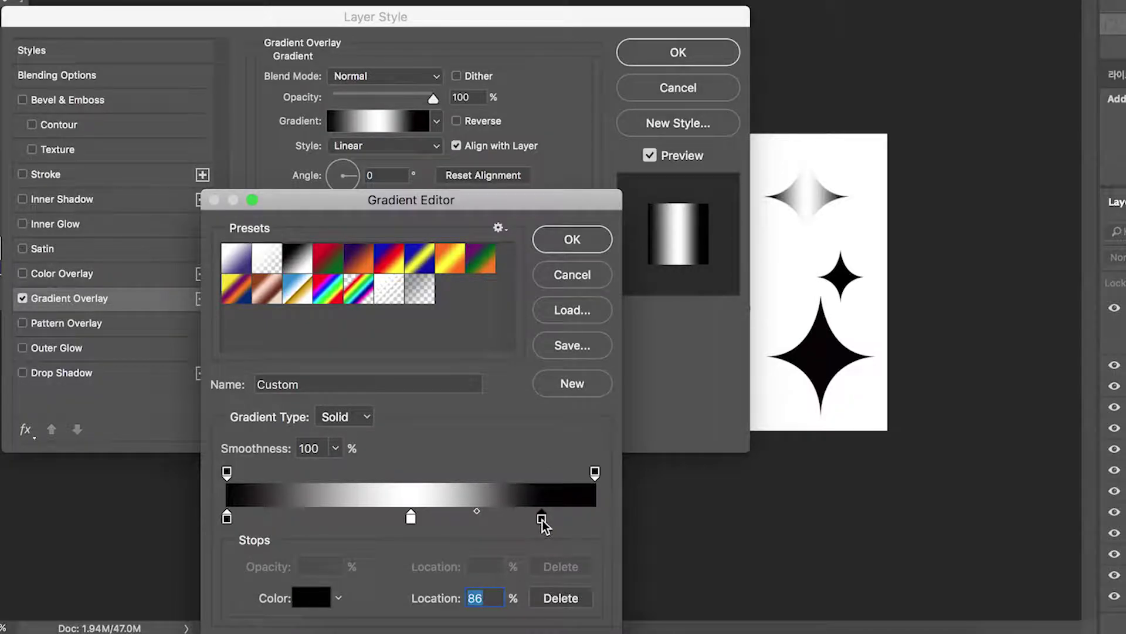
{"action": "left_click_drag", "start_coordinate": [227, 519], "coordinate": [285, 521]}
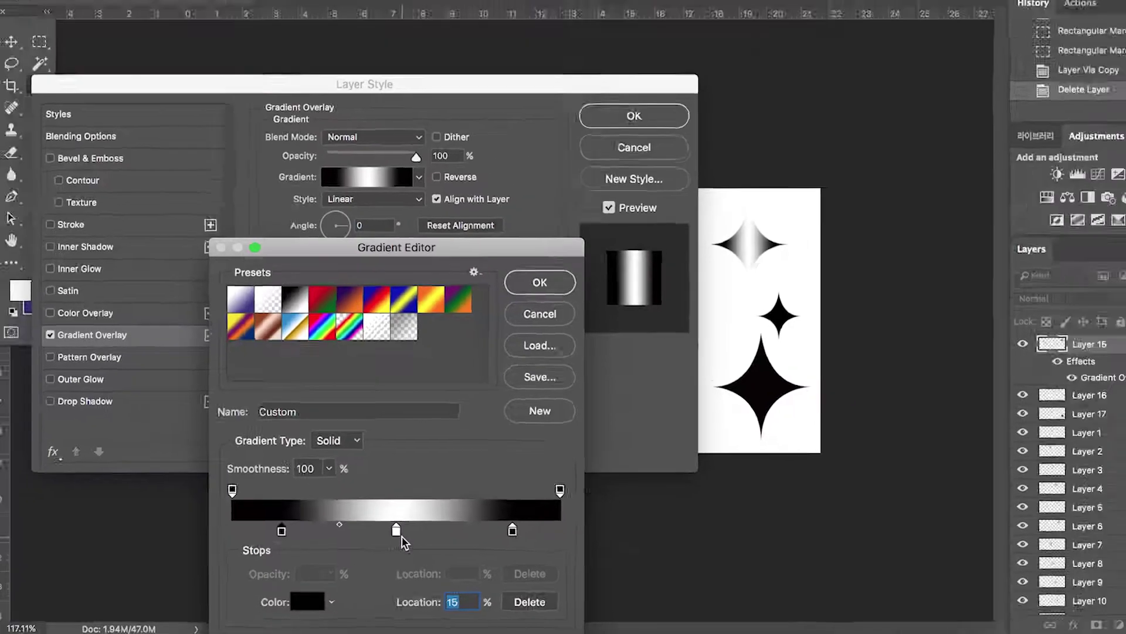
{"action": "double_click", "coordinate": [410, 517]}
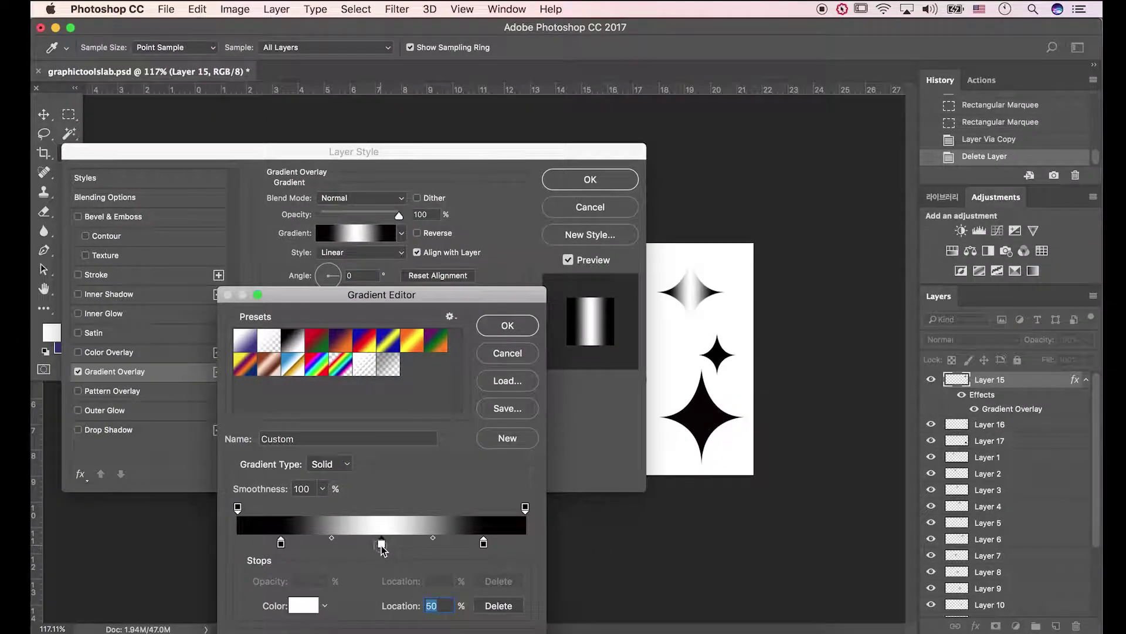
{"action": "left_click_drag", "start_coordinate": [713, 291], "coordinate": [707, 296]}
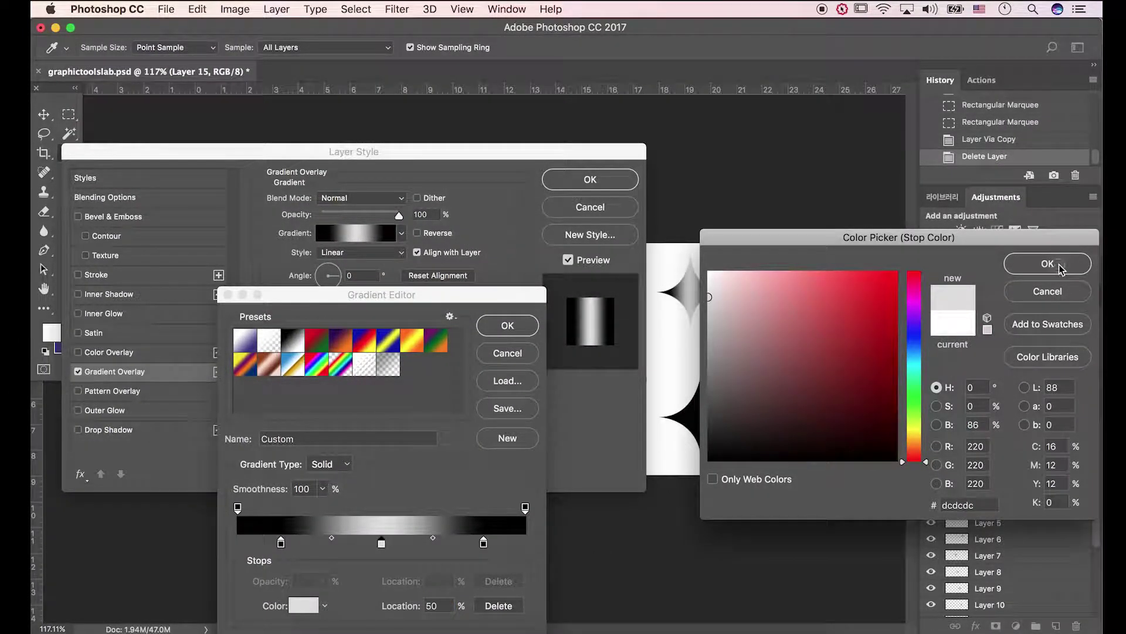
{"action": "left_click", "coordinate": [1047, 264]}
{"action": "left_click", "coordinate": [492, 328]}
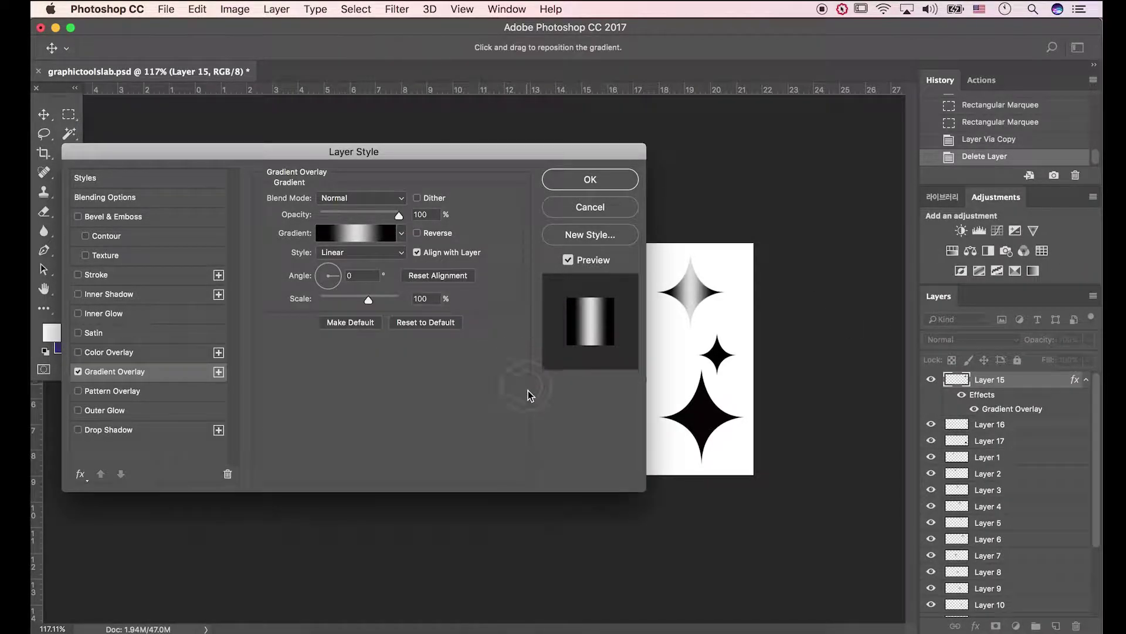
{"action": "left_click", "coordinate": [580, 189]}
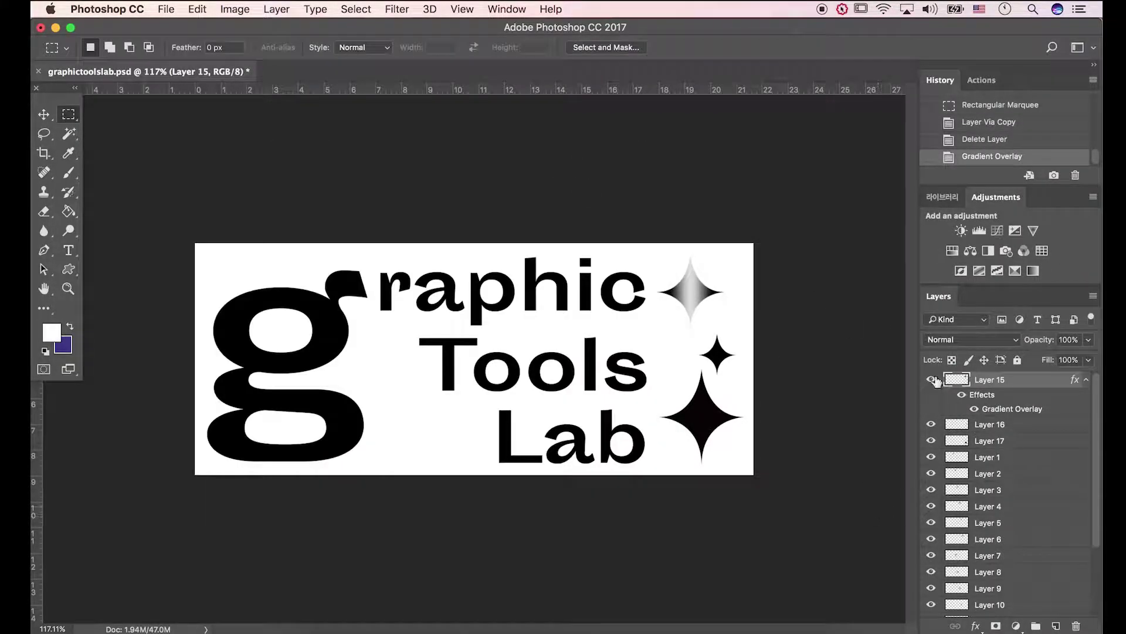
Step: Copy Layer 15's gradient overlay layer style
{"action": "left_click", "coordinate": [974, 408]}
{"action": "left_click", "coordinate": [974, 409]}
{"action": "right_click", "coordinate": [988, 394]}
{"action": "right_click", "coordinate": [988, 381]}
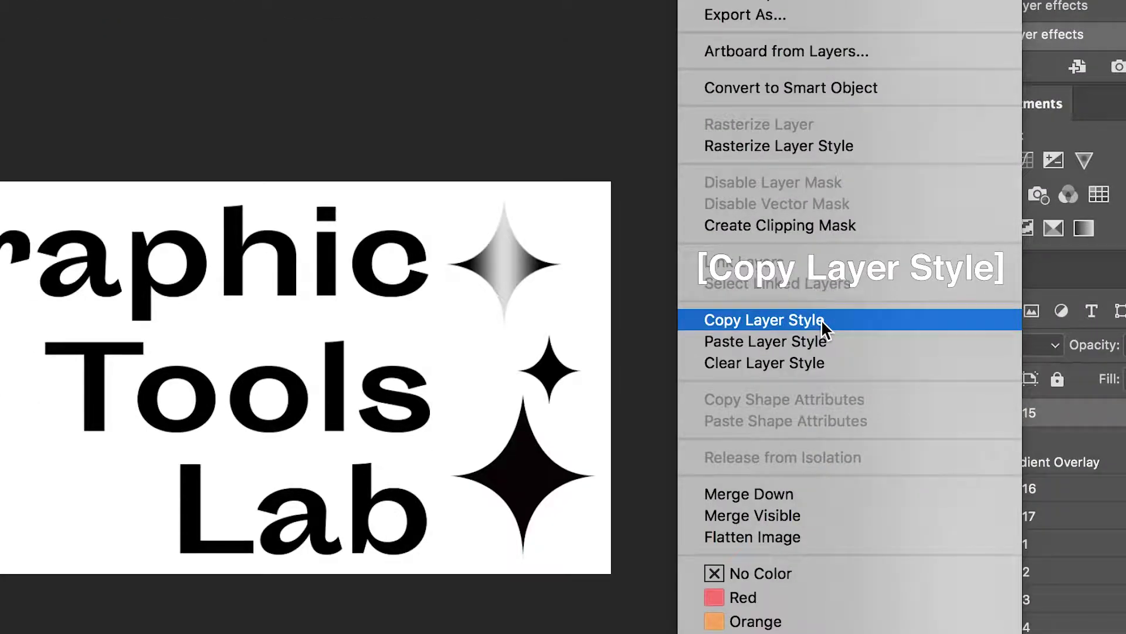
{"action": "left_click", "coordinate": [821, 319]}
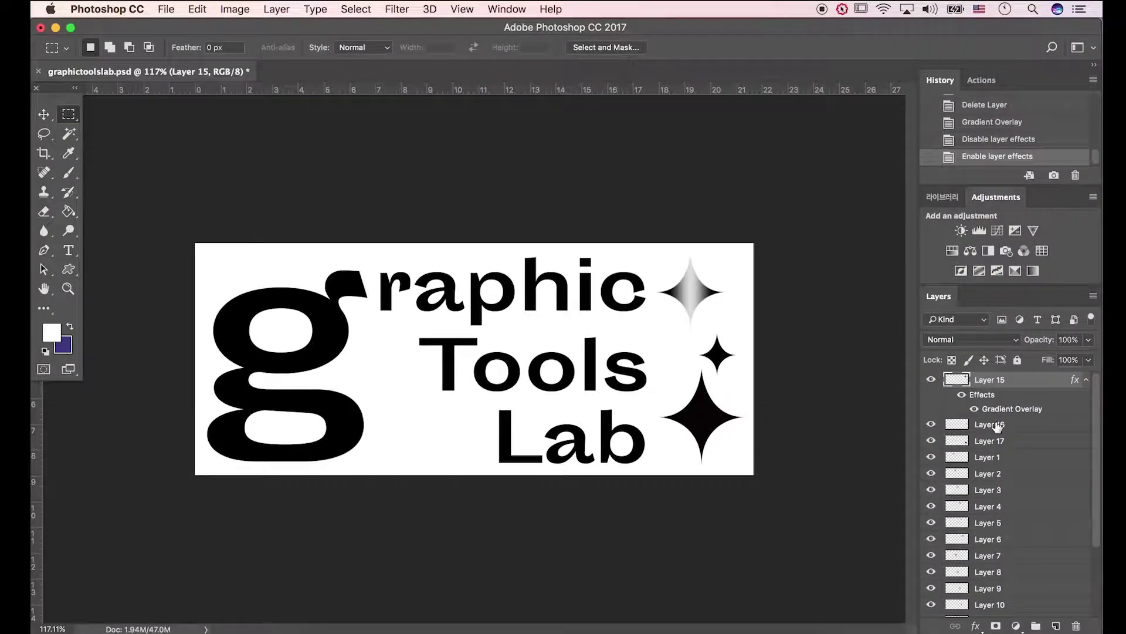
Step: Paste the style onto Layer 16 through layer g, then reselect Layer 15 alone
{"action": "left_click", "coordinate": [997, 427], "text": "shift"}
{"action": "scroll", "coordinate": [997, 507], "scroll_direction": "down", "scroll_amount": 4}
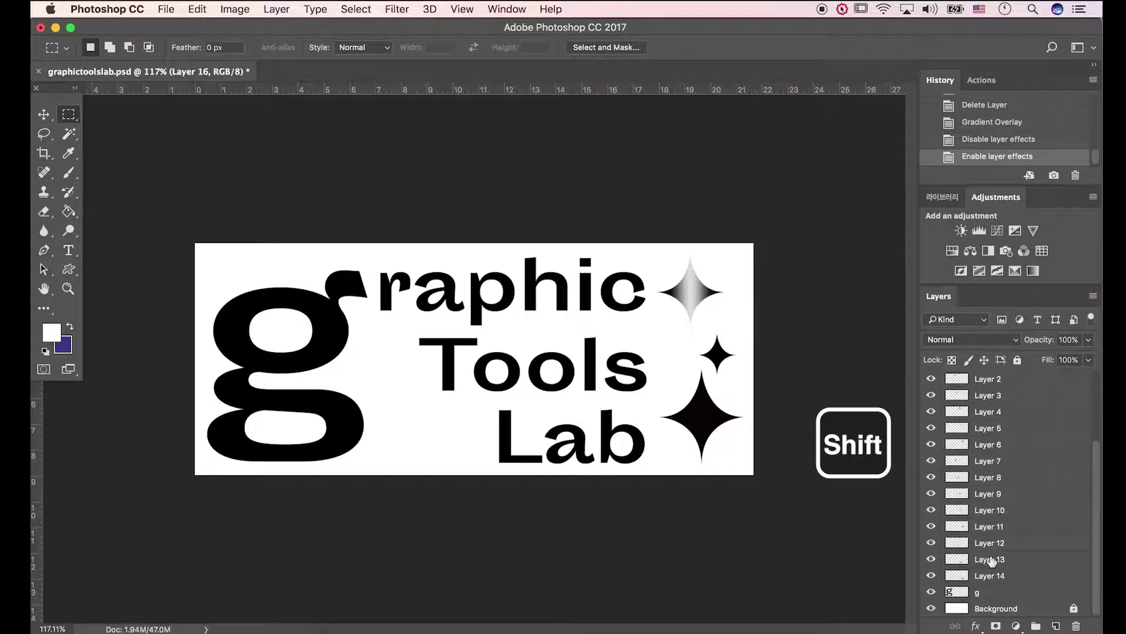
{"action": "left_click", "coordinate": [987, 594], "text": "shift"}
{"action": "right_click", "coordinate": [1000, 463]}
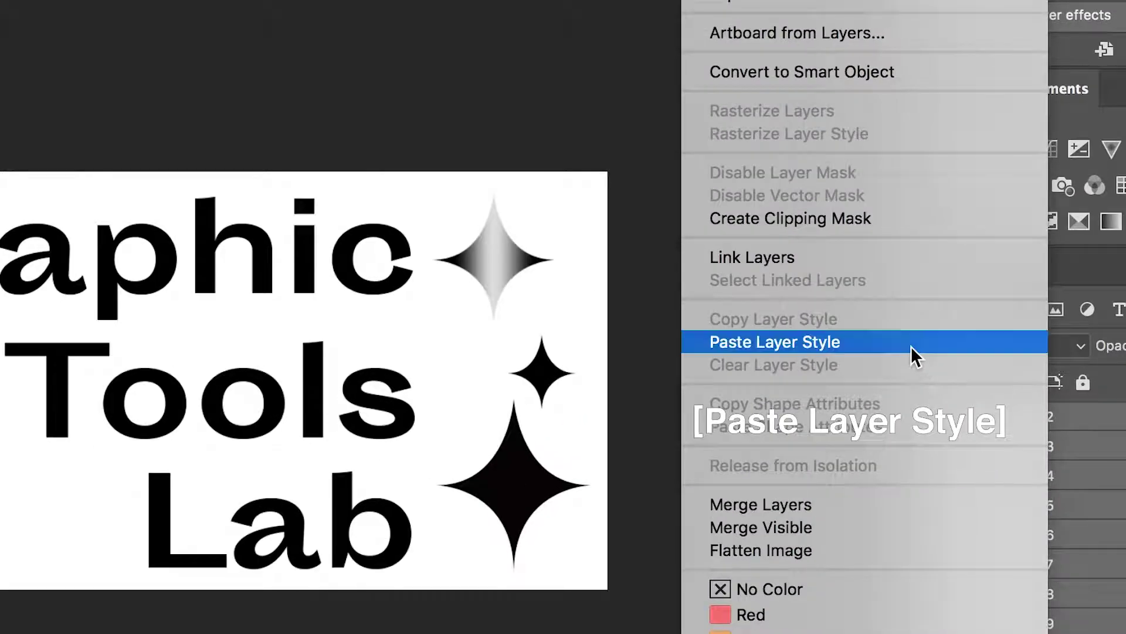
{"action": "left_click", "coordinate": [914, 348]}
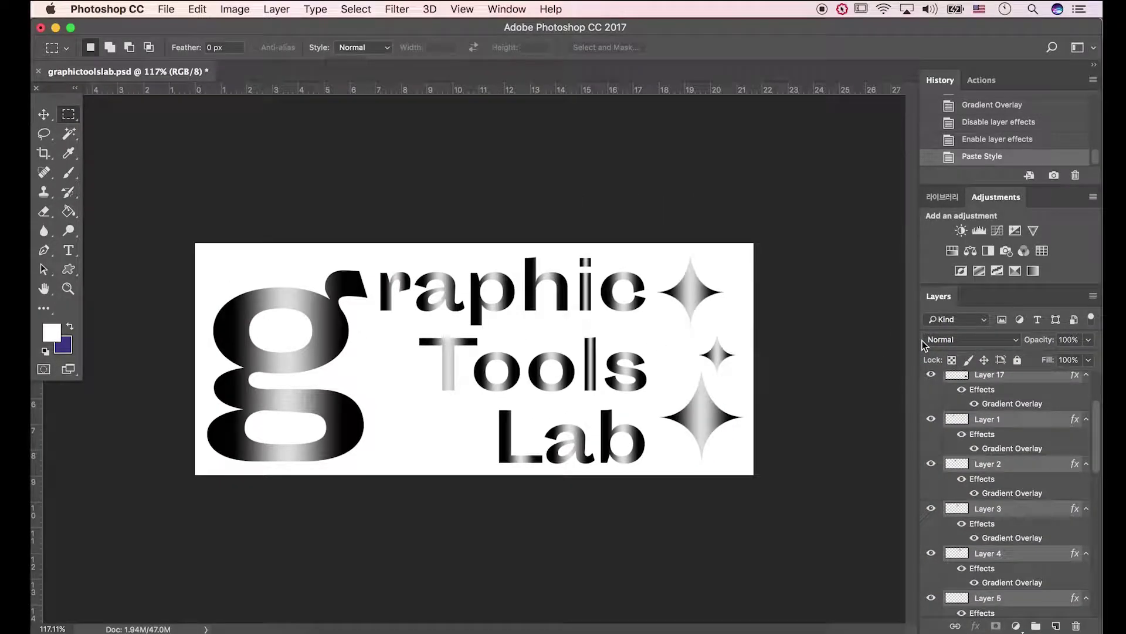
{"action": "scroll", "coordinate": [1009, 497], "scroll_direction": "up", "scroll_amount": 3}
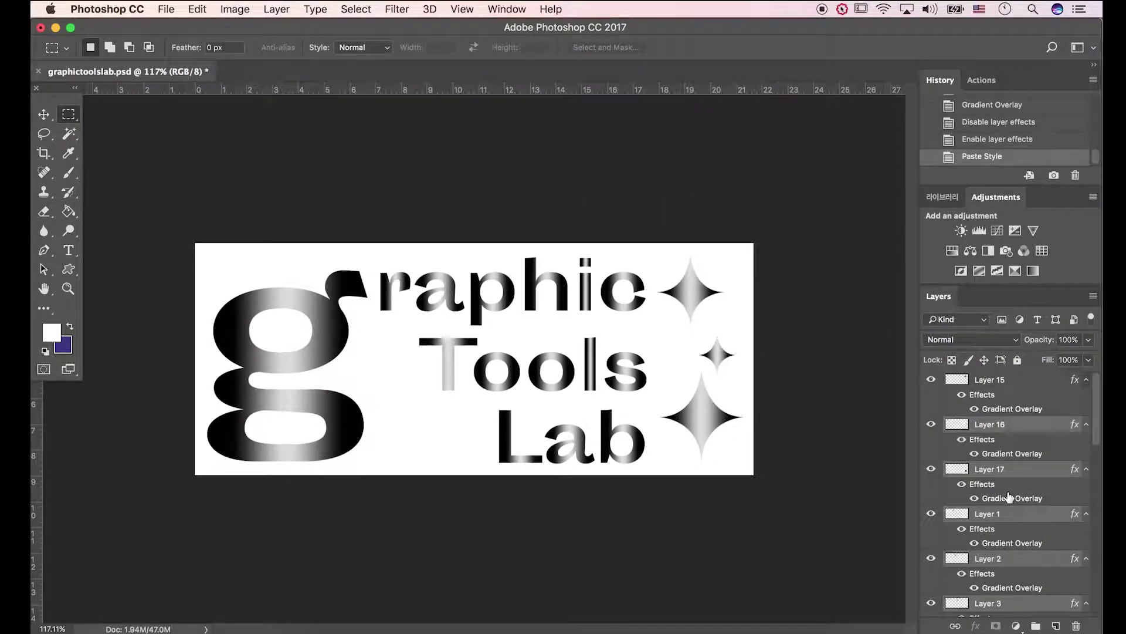
{"action": "left_click", "coordinate": [998, 388]}
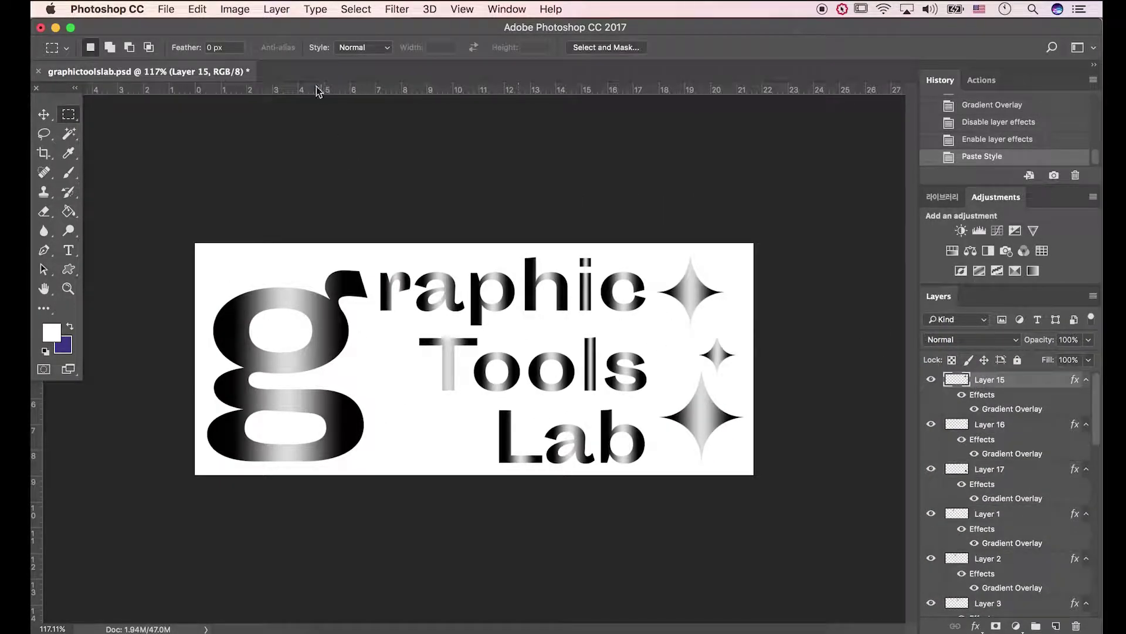
Step: Switch the image mode to Grayscale, merging the layers and discarding colour information
{"action": "left_click", "coordinate": [237, 9]}
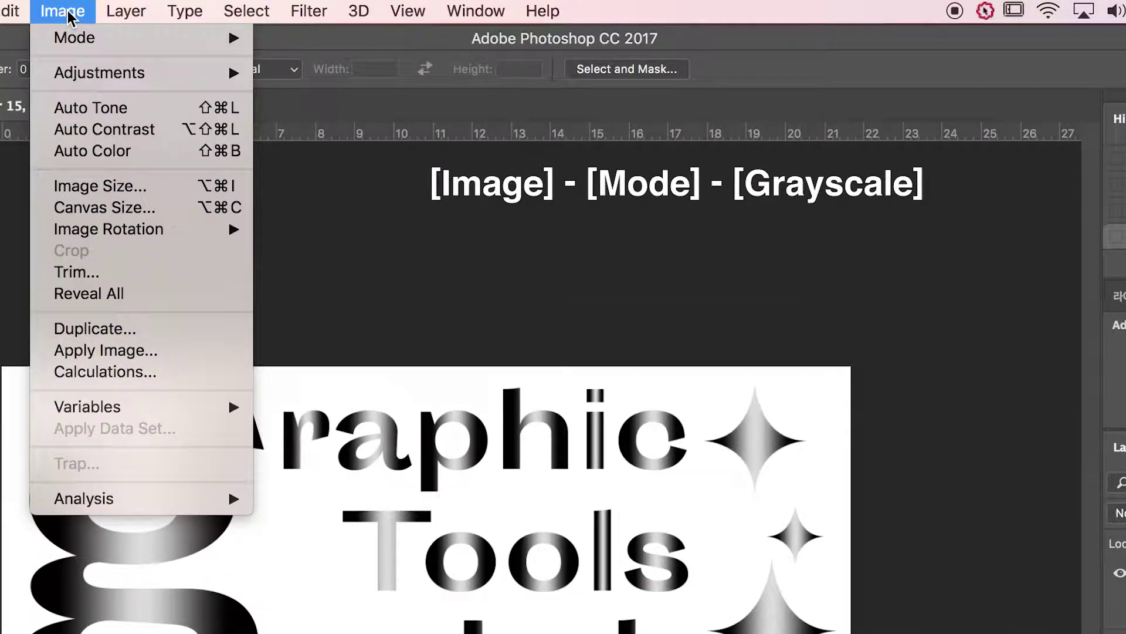
{"action": "mouse_move", "coordinate": [254, 29]}
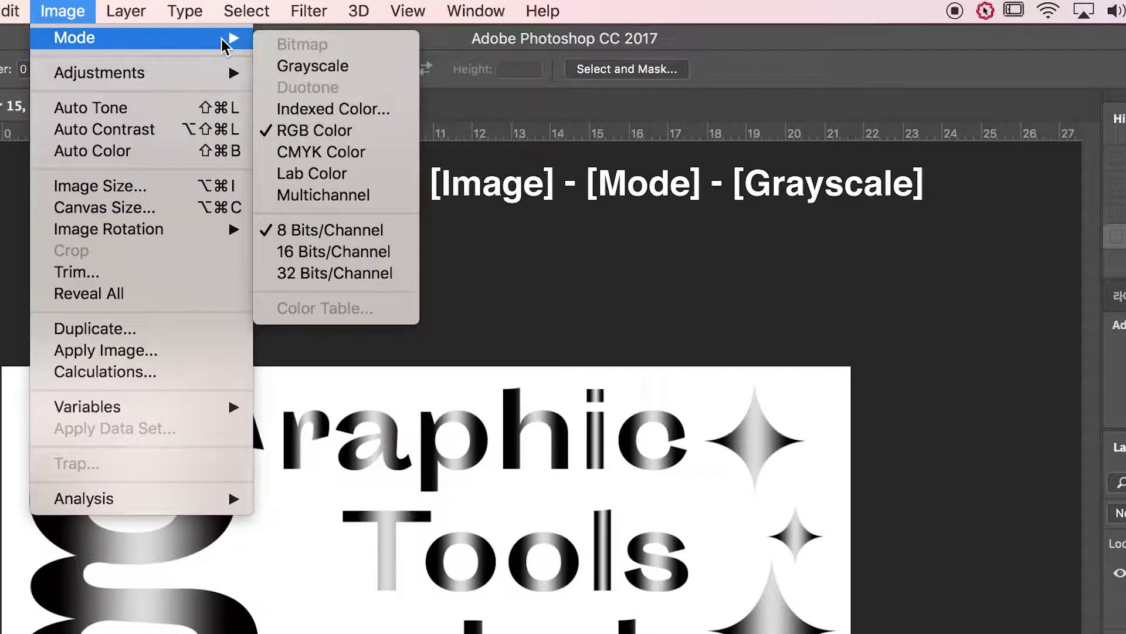
{"action": "left_click", "coordinate": [298, 67]}
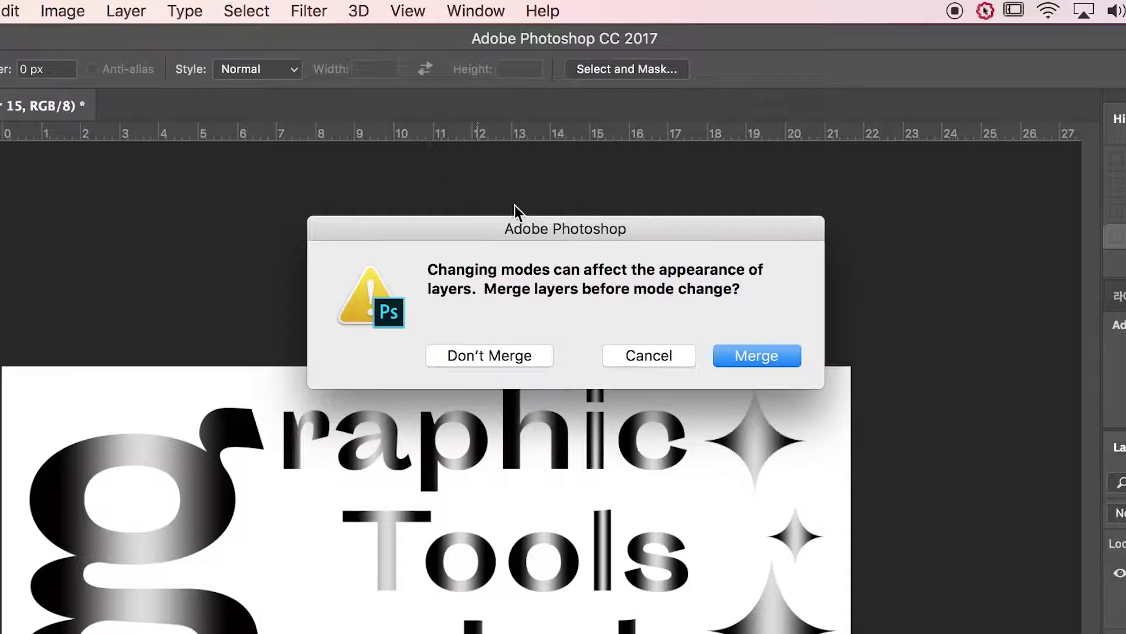
{"action": "left_click", "coordinate": [740, 360]}
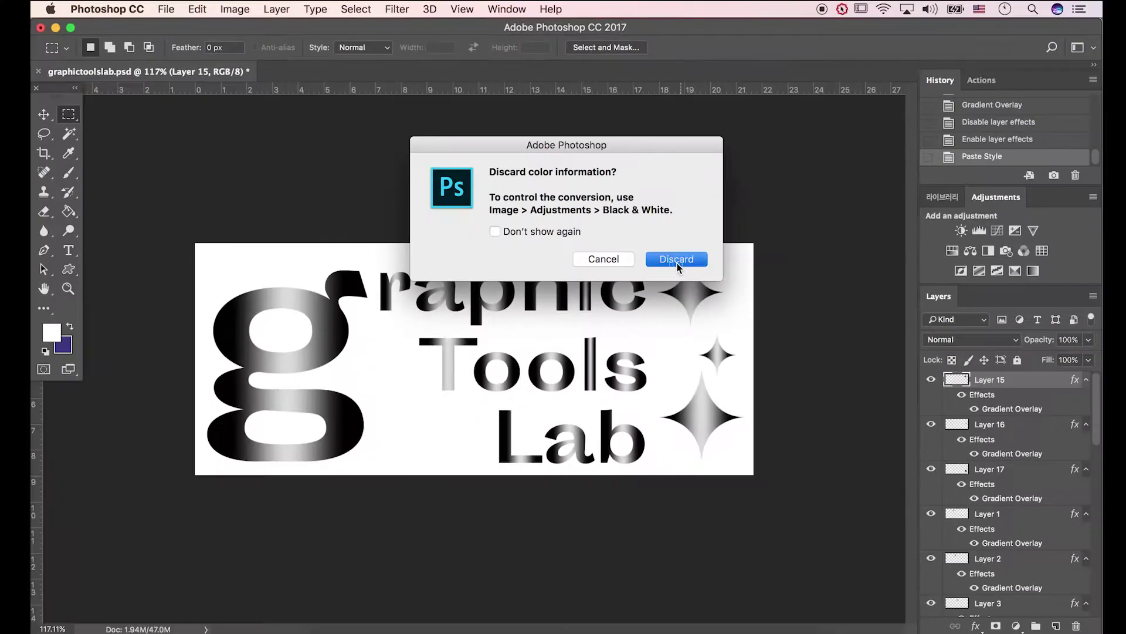
{"action": "left_click", "coordinate": [735, 397]}
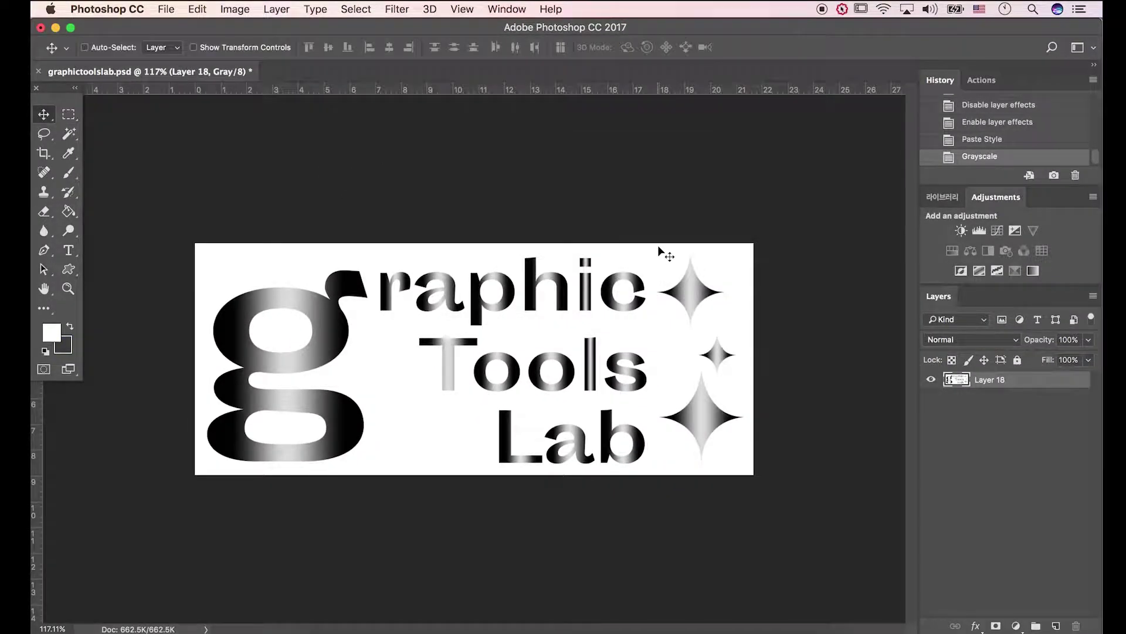
Step: Apply a Motion Blur with a 90° angle and 18-pixel distance to Layer 18
{"action": "left_click", "coordinate": [397, 9]}
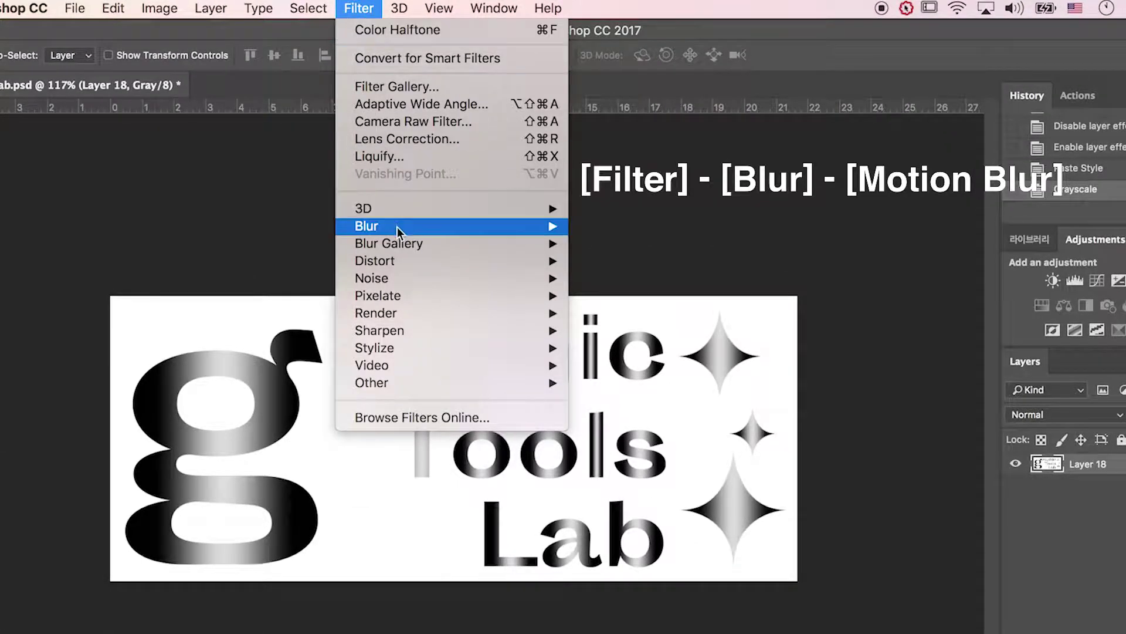
{"action": "mouse_move", "coordinate": [396, 227]}
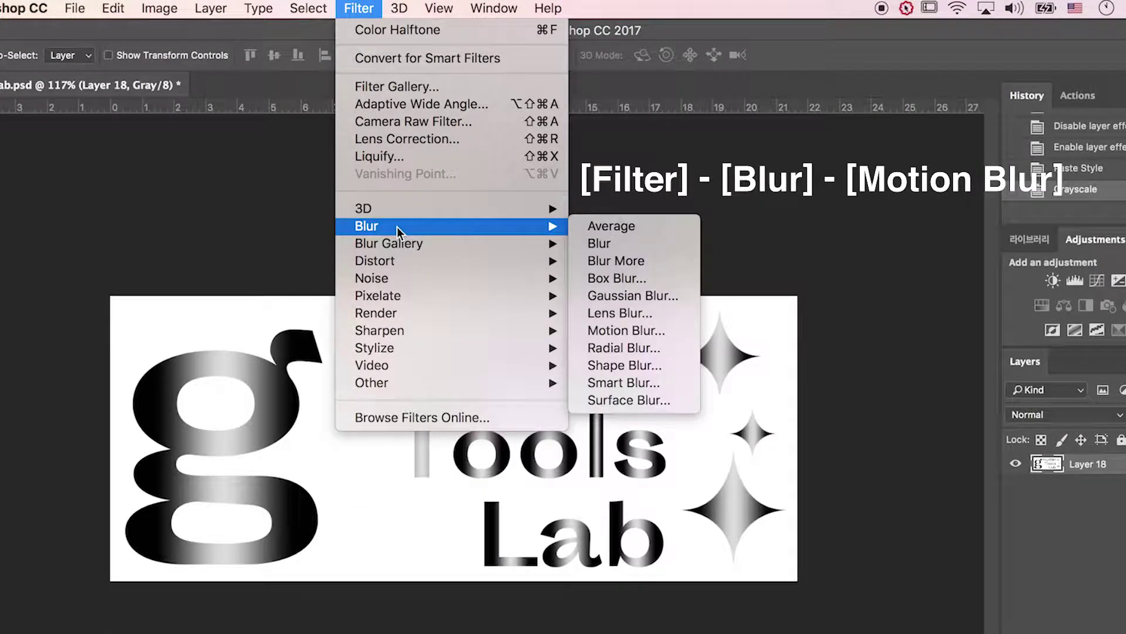
{"action": "left_click", "coordinate": [616, 329]}
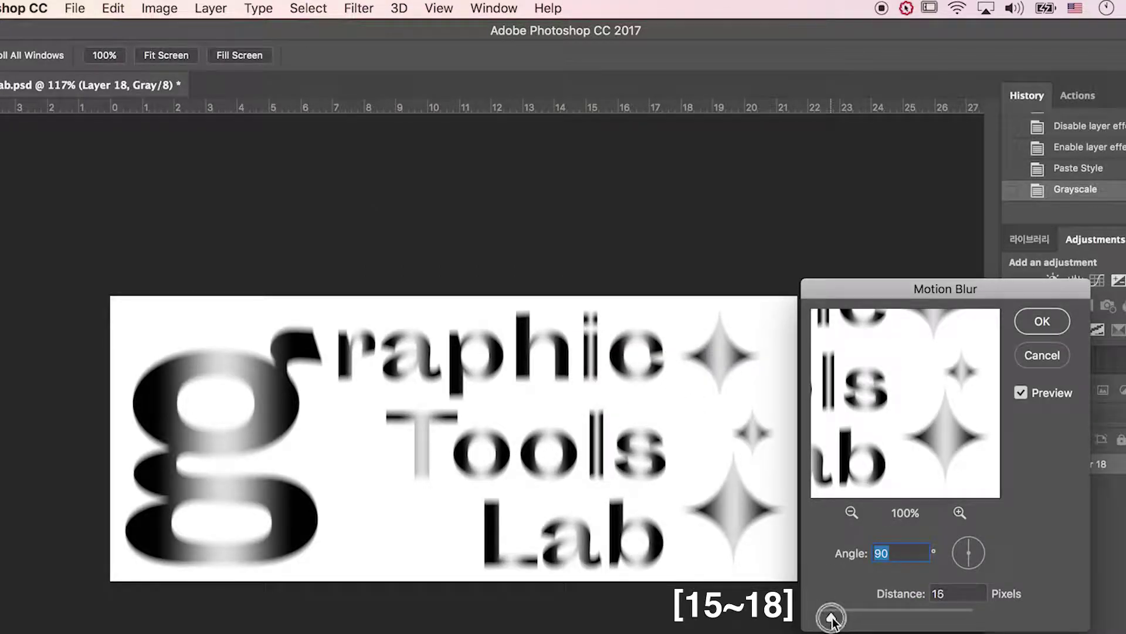
{"action": "left_click_drag", "start_coordinate": [828, 614], "coordinate": [830, 614]}
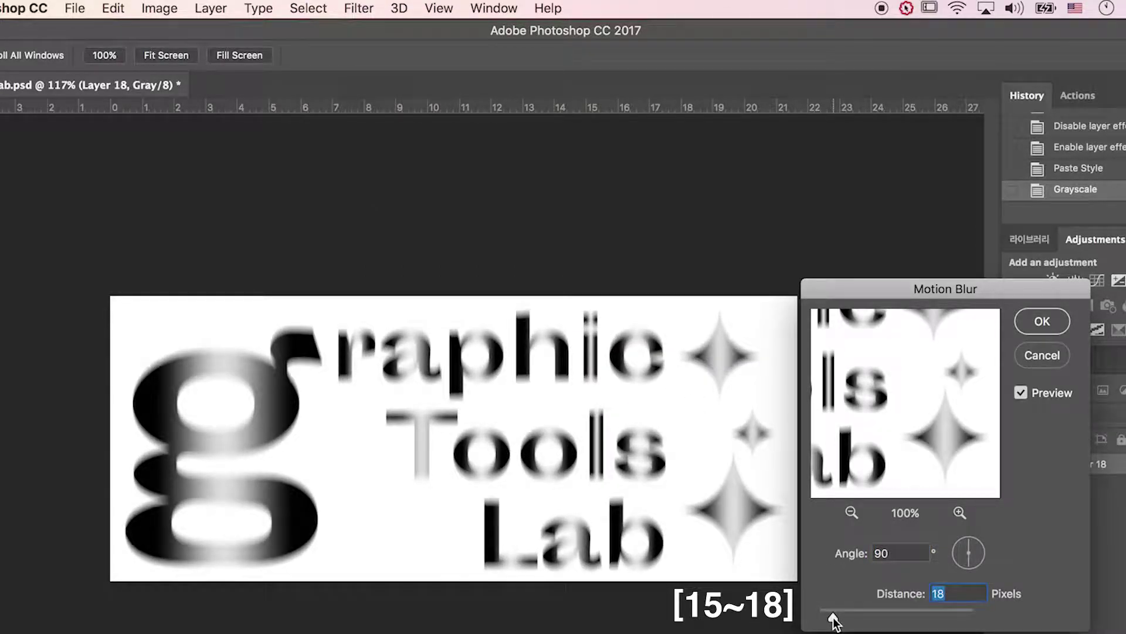
{"action": "key", "text": "shift+Tab"}
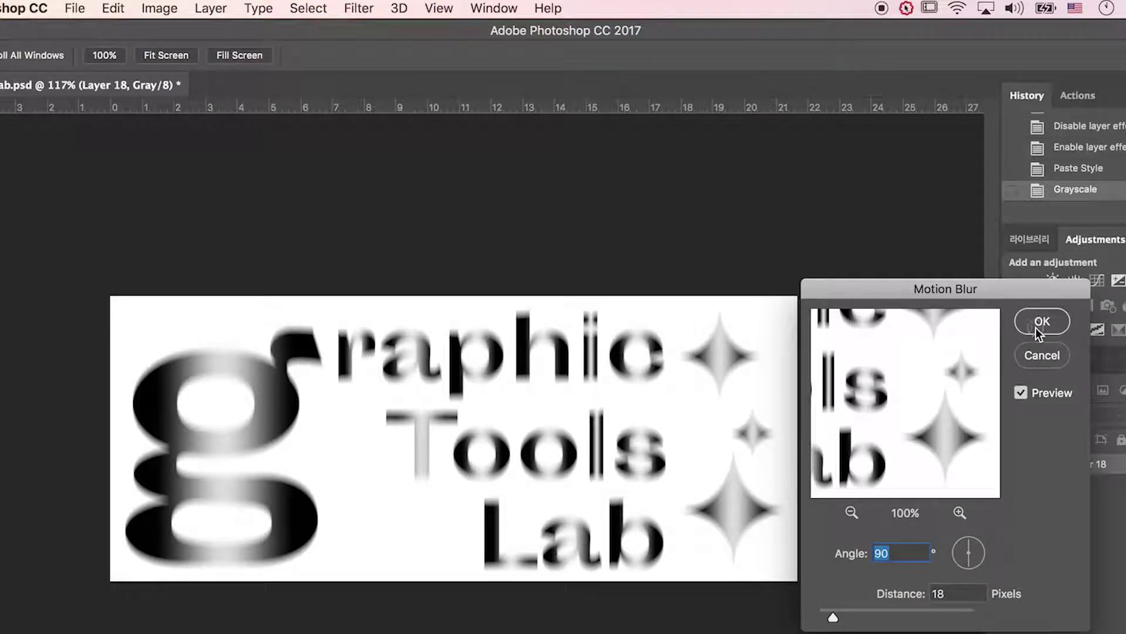
{"action": "left_click", "coordinate": [1036, 326]}
{"action": "key", "text": "super+plus"}
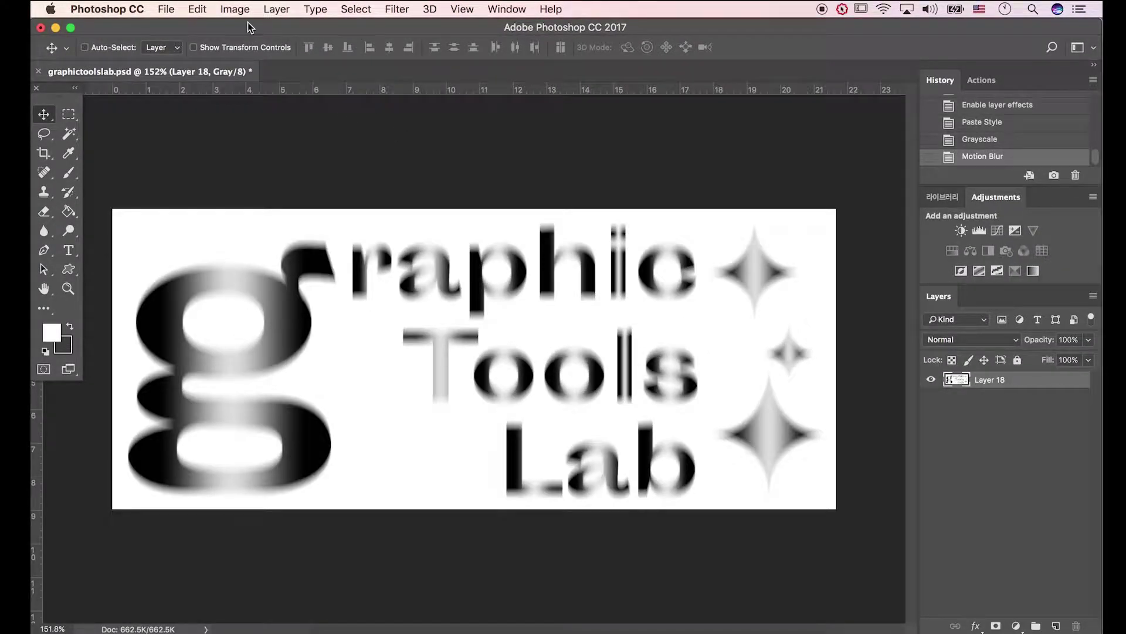
Step: Apply Levels with the input black point at 80, comparing the preview before confirming
{"action": "left_click", "coordinate": [239, 9]}
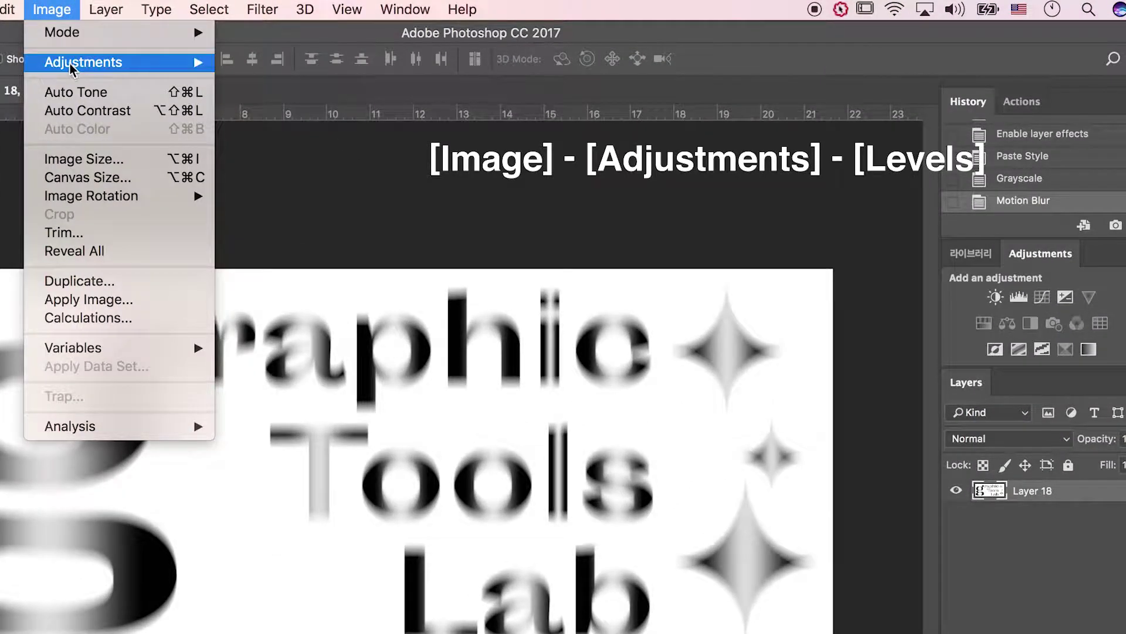
{"action": "mouse_move", "coordinate": [287, 55]}
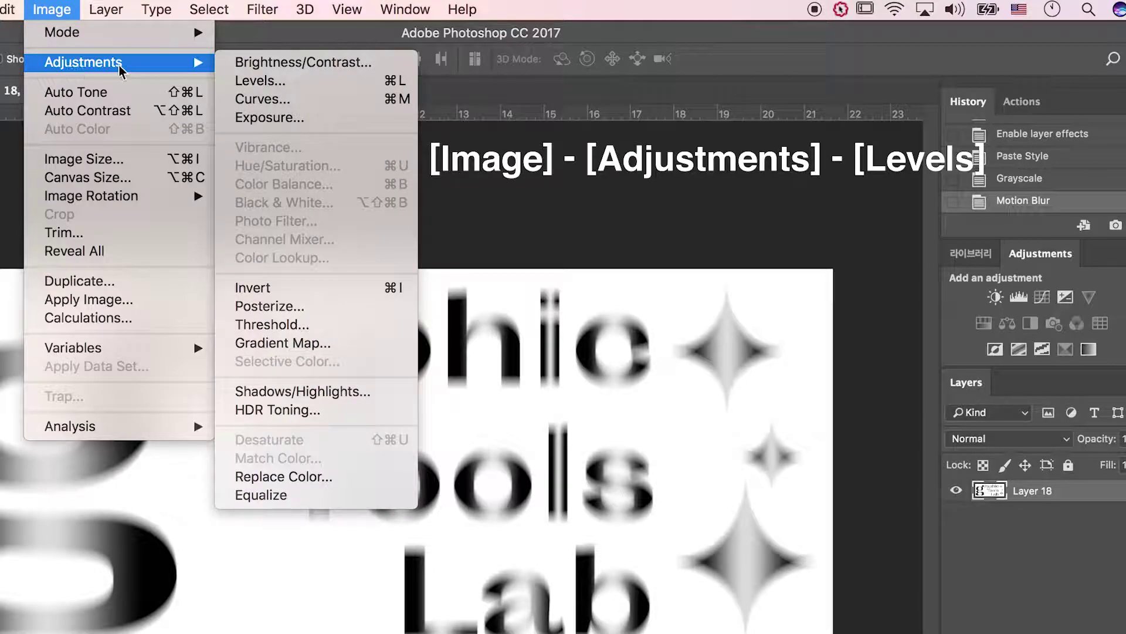
{"action": "left_click", "coordinate": [251, 85]}
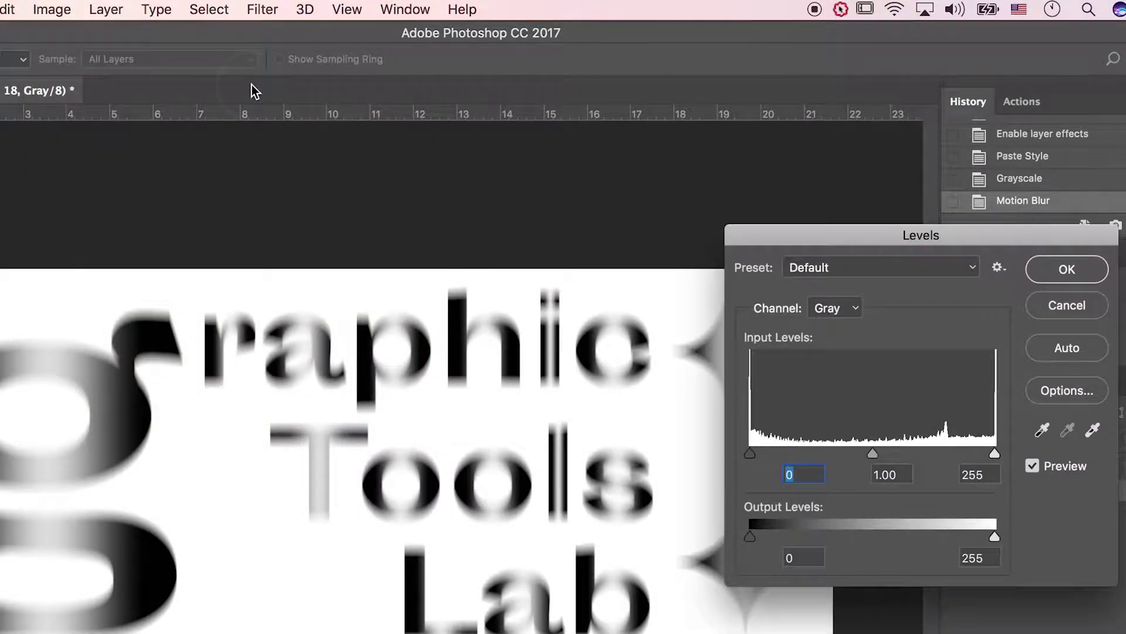
{"action": "left_click", "coordinate": [752, 539]}
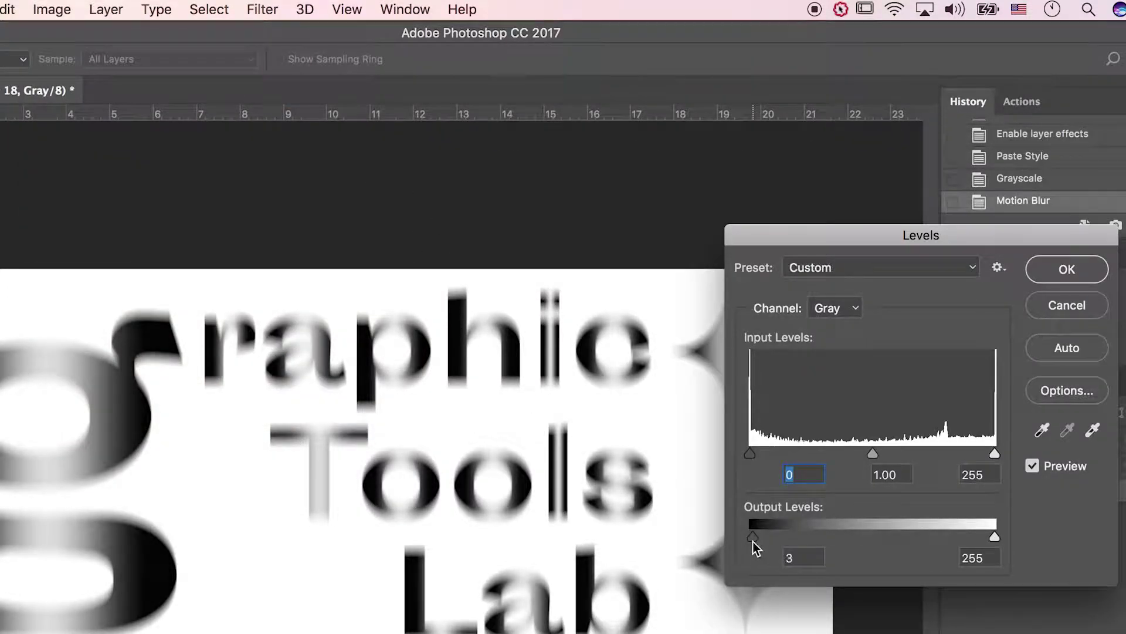
{"action": "left_click_drag", "start_coordinate": [751, 454], "coordinate": [828, 452]}
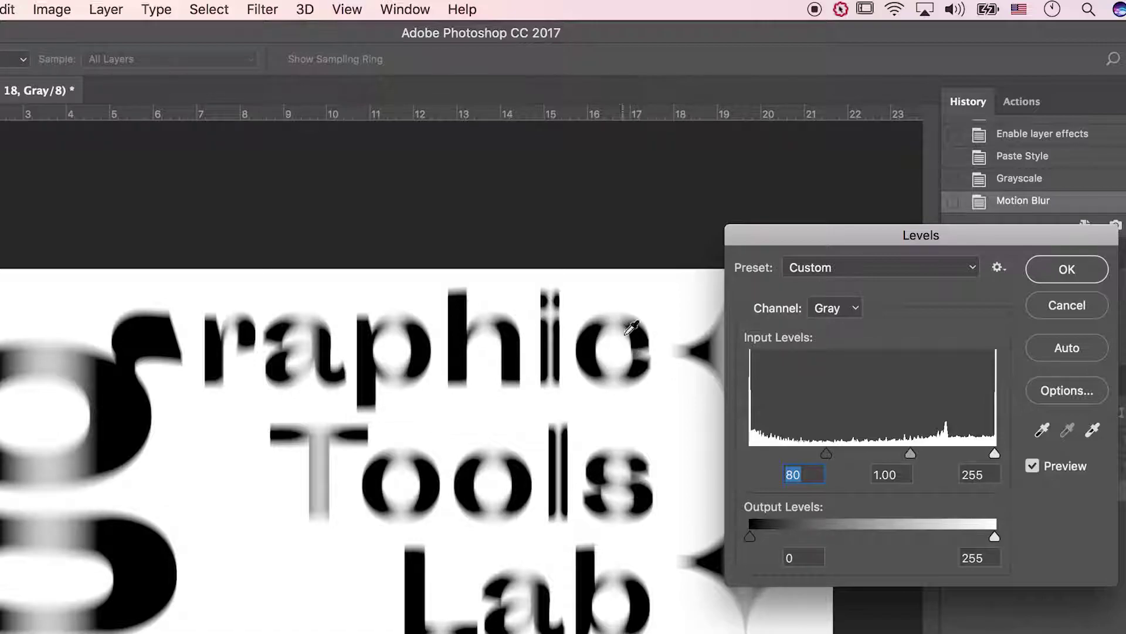
{"action": "left_click", "coordinate": [1034, 468]}
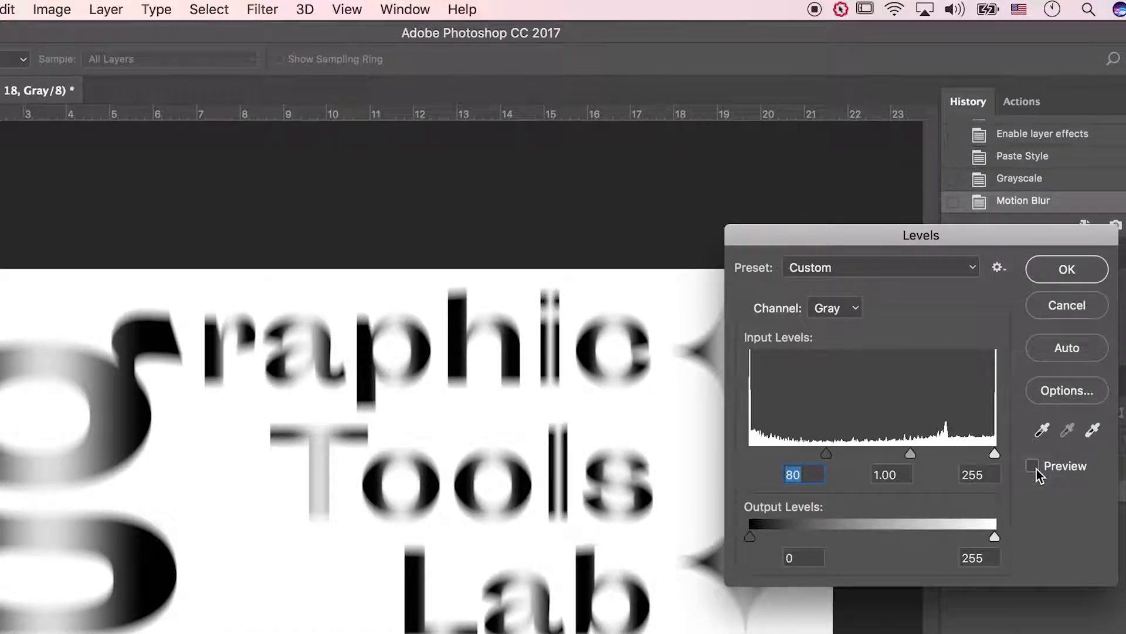
{"action": "left_click", "coordinate": [1034, 469]}
{"action": "left_click", "coordinate": [1035, 472]}
{"action": "left_click", "coordinate": [1035, 472]}
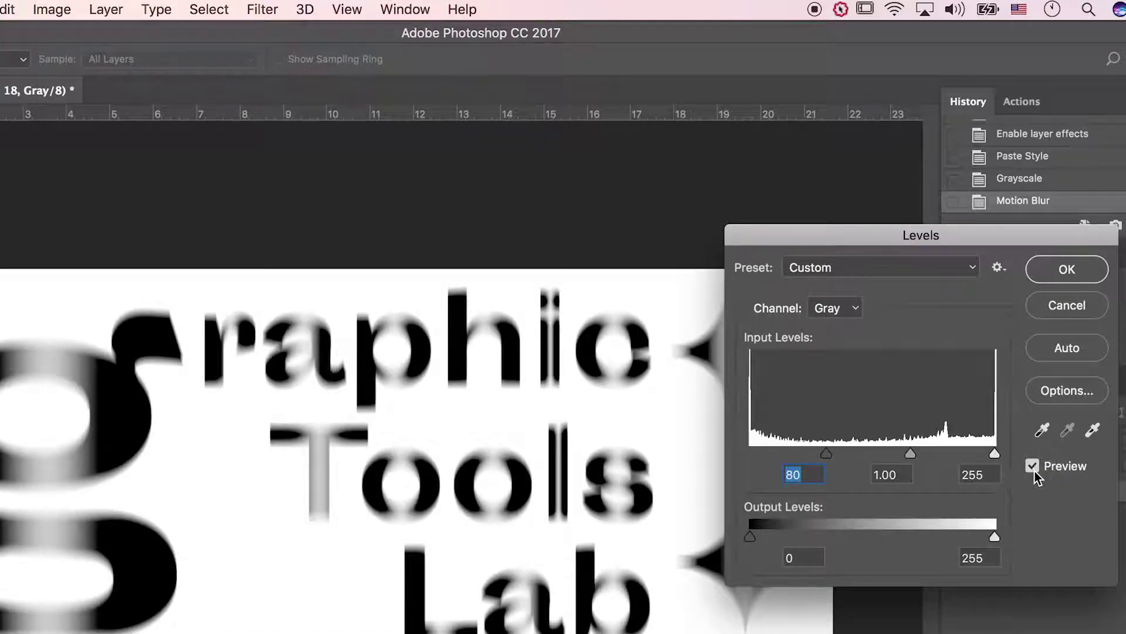
{"action": "left_click", "coordinate": [1048, 272]}
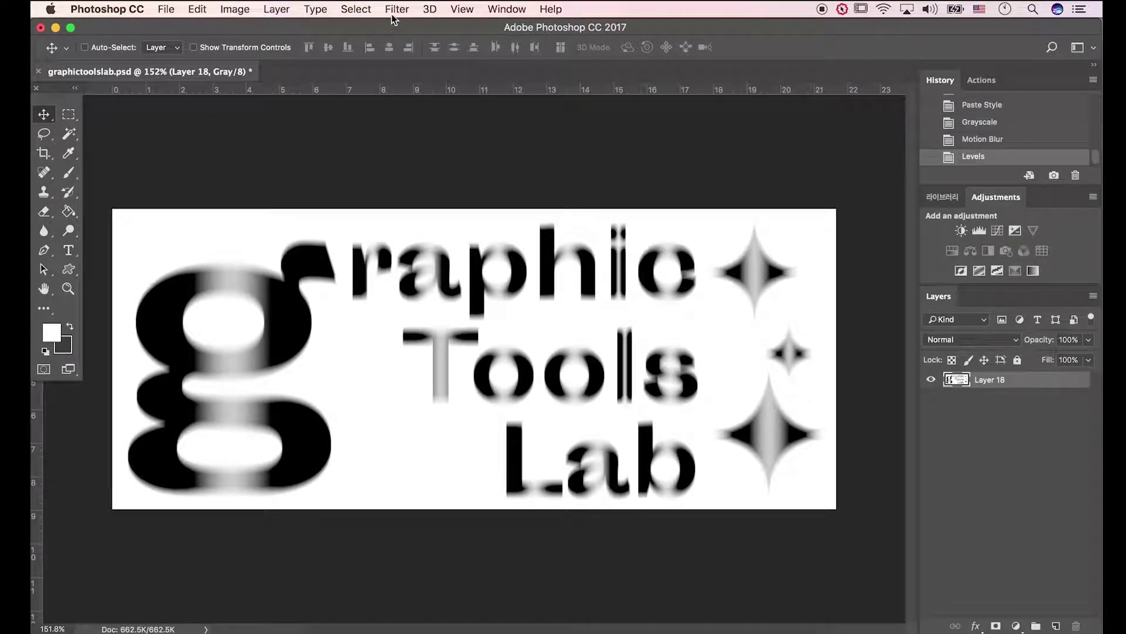
{"action": "left_click", "coordinate": [398, 9]}
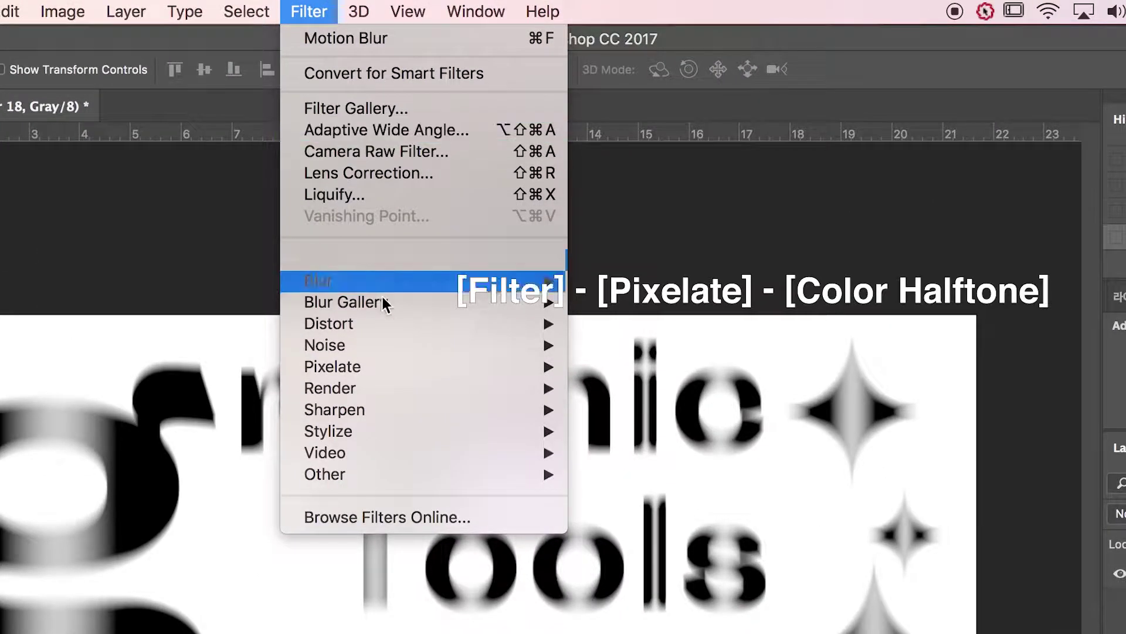
Step: Apply the Color Halftone filter with radius 4 and angles 0 to the logo
{"action": "mouse_move", "coordinate": [411, 366]}
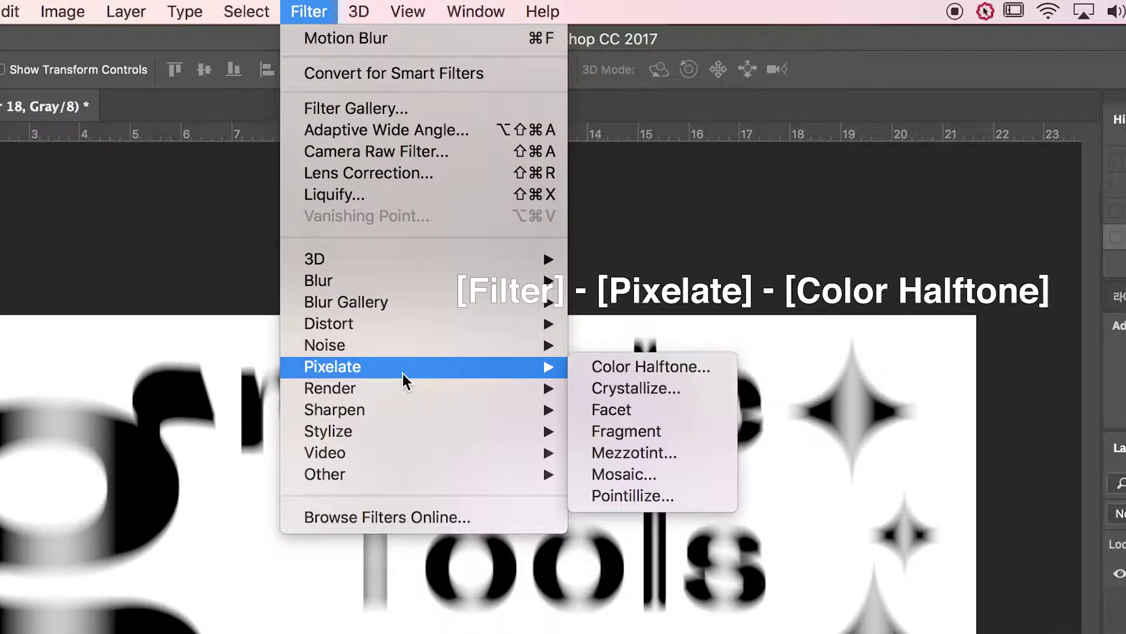
{"action": "left_click", "coordinate": [594, 365]}
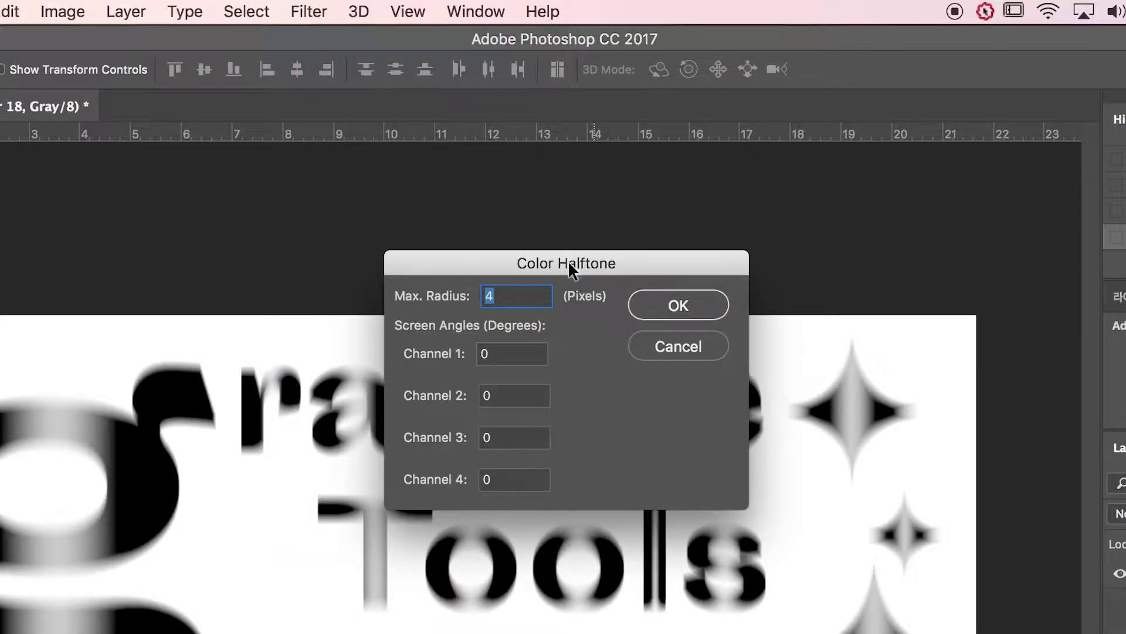
{"action": "left_click_drag", "start_coordinate": [568, 259], "coordinate": [997, 252]}
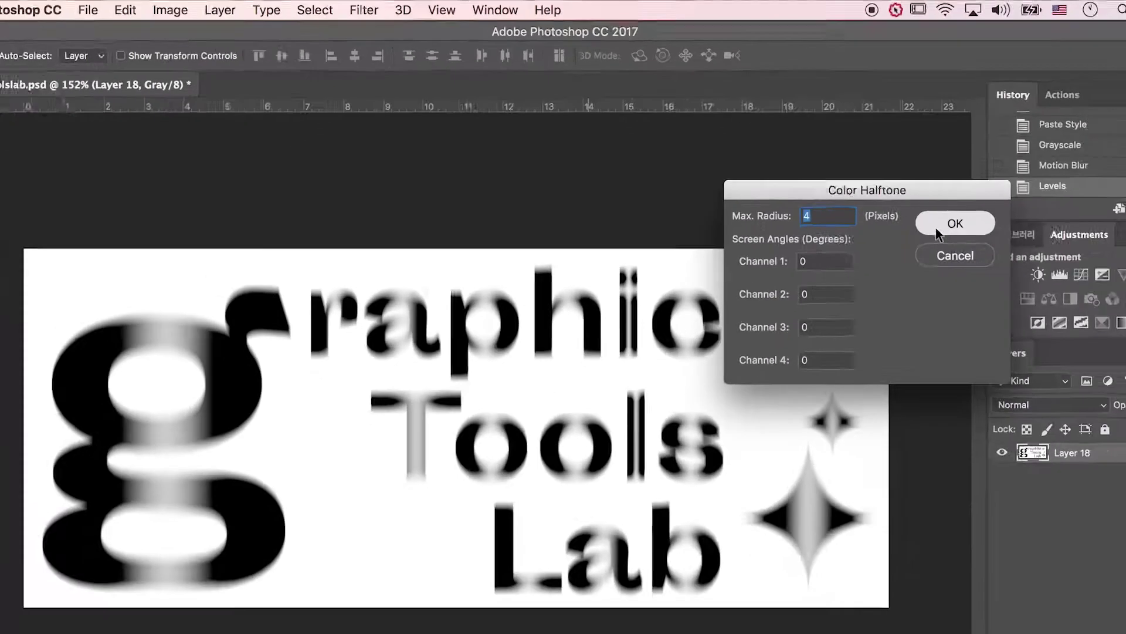
{"action": "left_click", "coordinate": [1036, 287]}
{"action": "scroll", "coordinate": [456, 338], "scroll_direction": "down", "scroll_amount": 1}
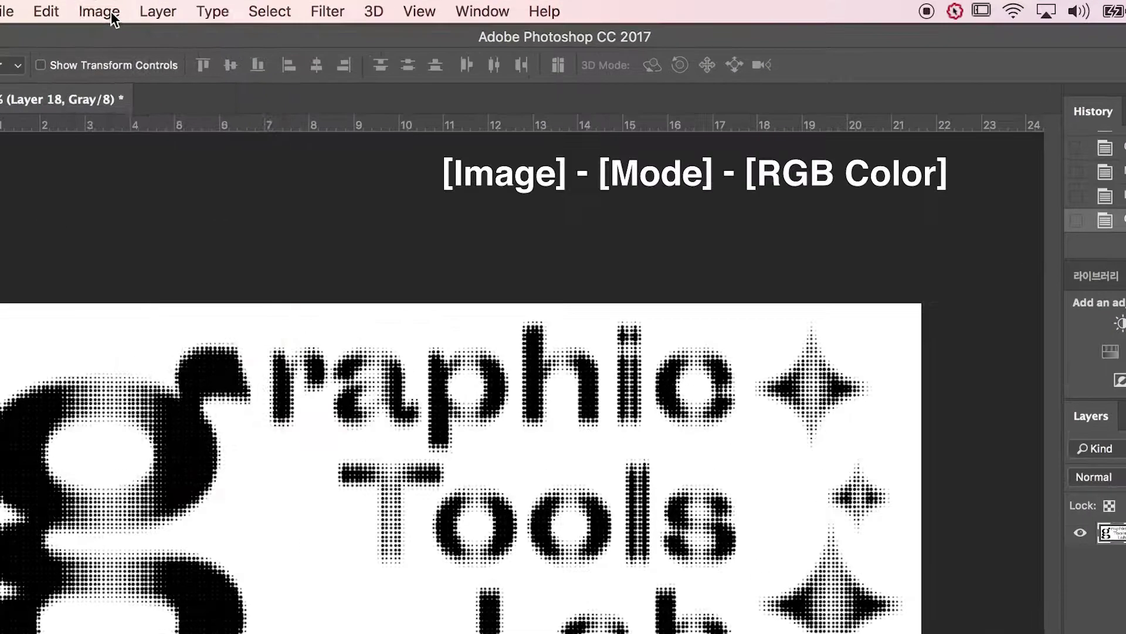
Step: Convert the image mode to RGB Color
{"action": "left_click", "coordinate": [243, 10]}
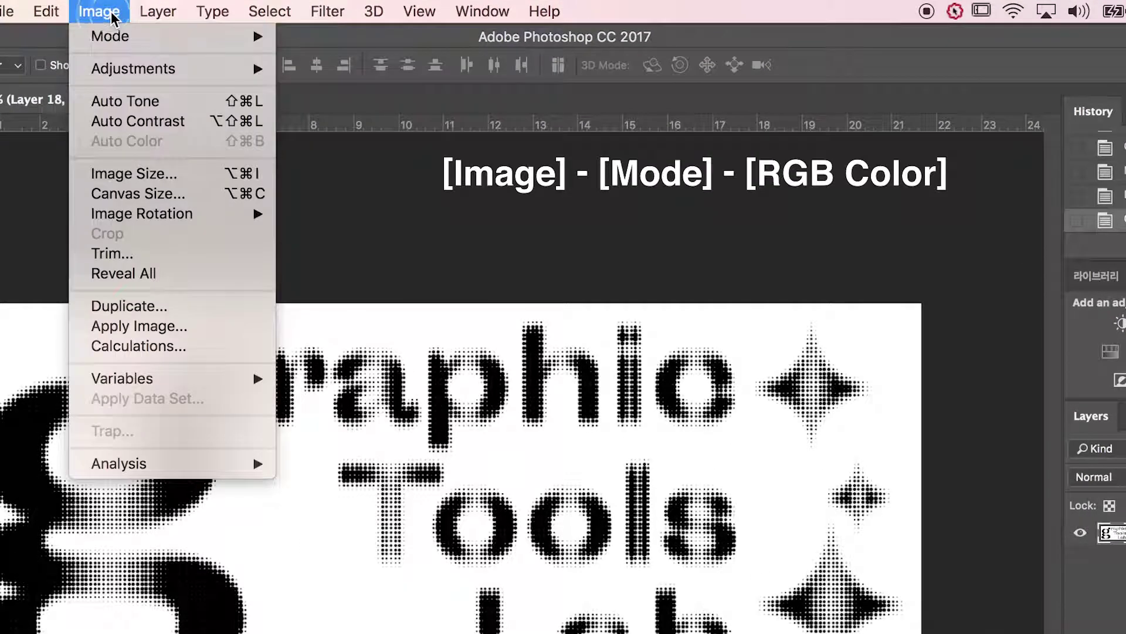
{"action": "mouse_move", "coordinate": [116, 44]}
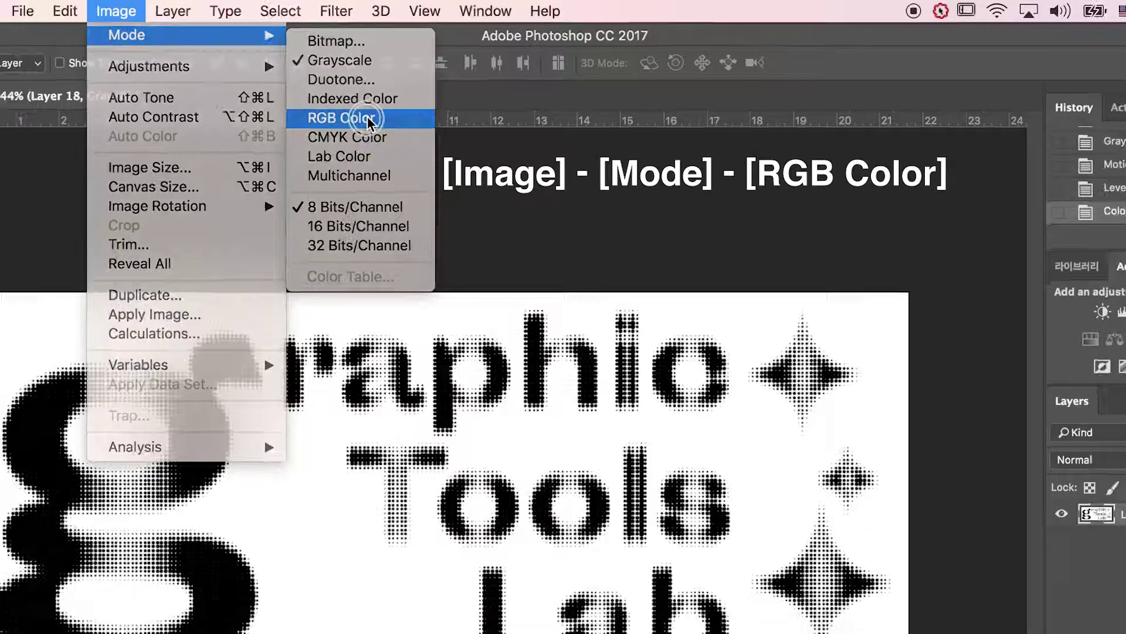
{"action": "left_click", "coordinate": [361, 123]}
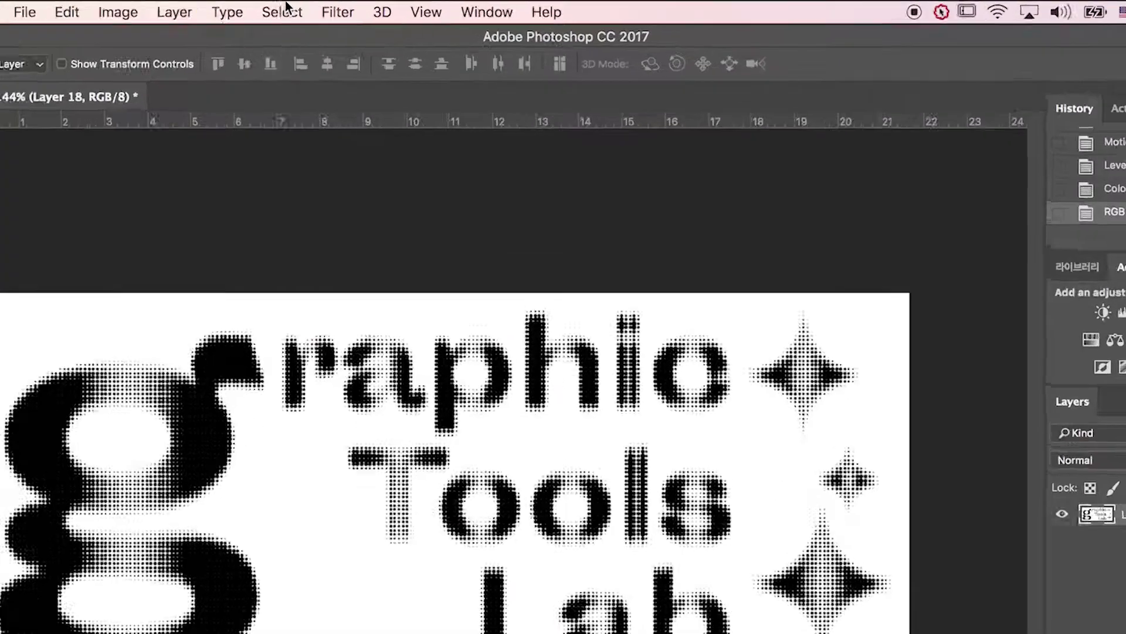
{"action": "left_click", "coordinate": [356, 9]}
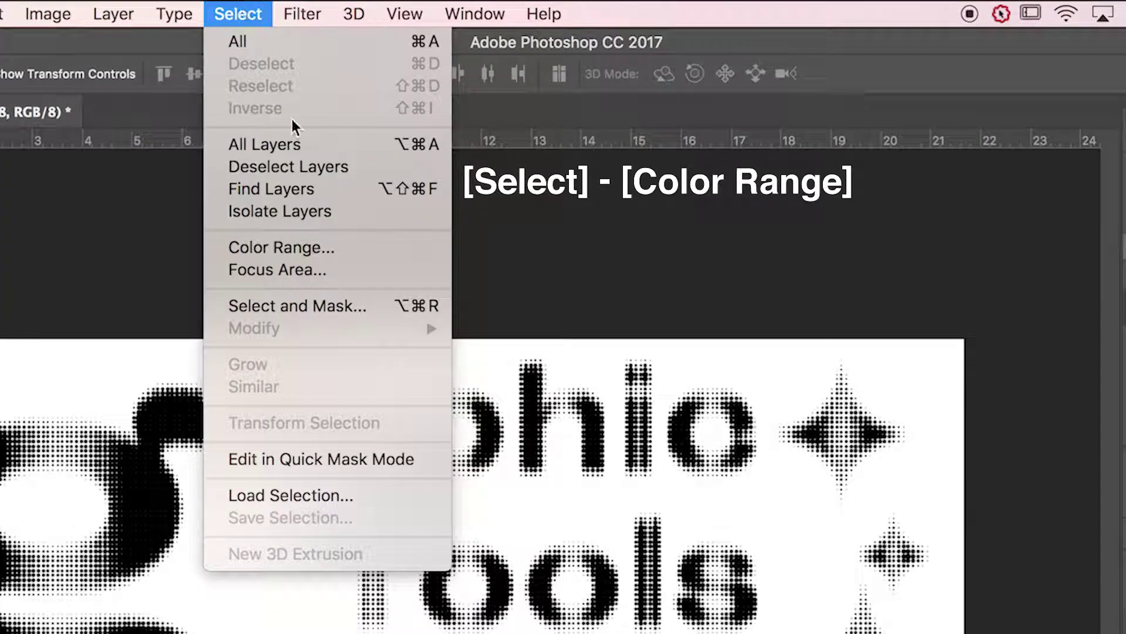
Step: Select the white with Color Range (fuzziness 123), delete it from Layer 18, and deselect
{"action": "left_click", "coordinate": [307, 253]}
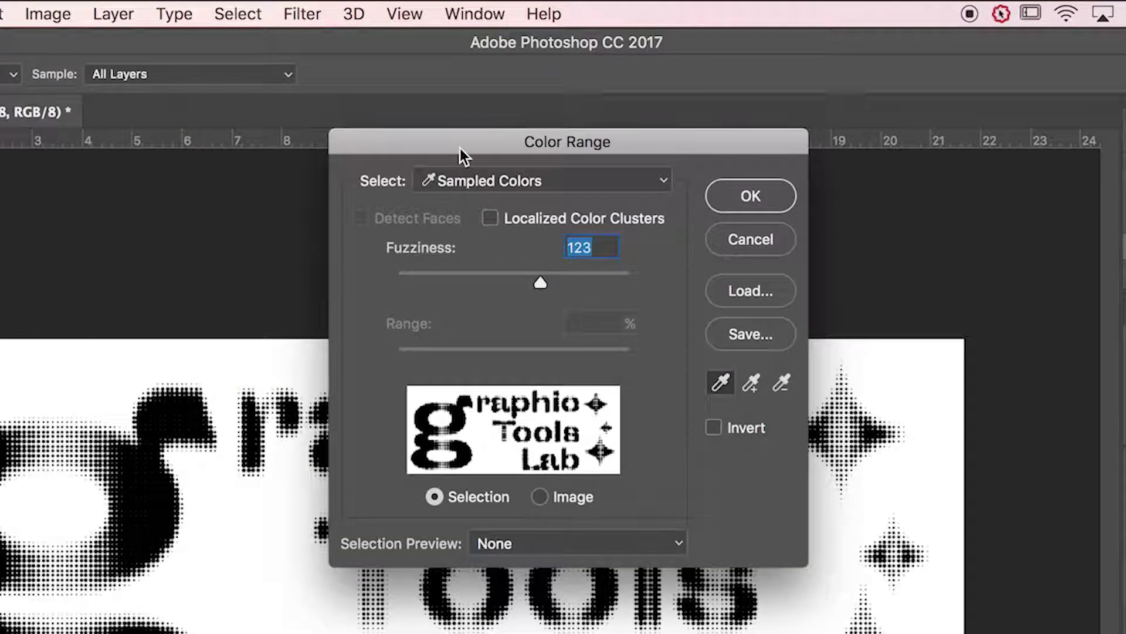
{"action": "left_click_drag", "start_coordinate": [462, 151], "coordinate": [520, 157]}
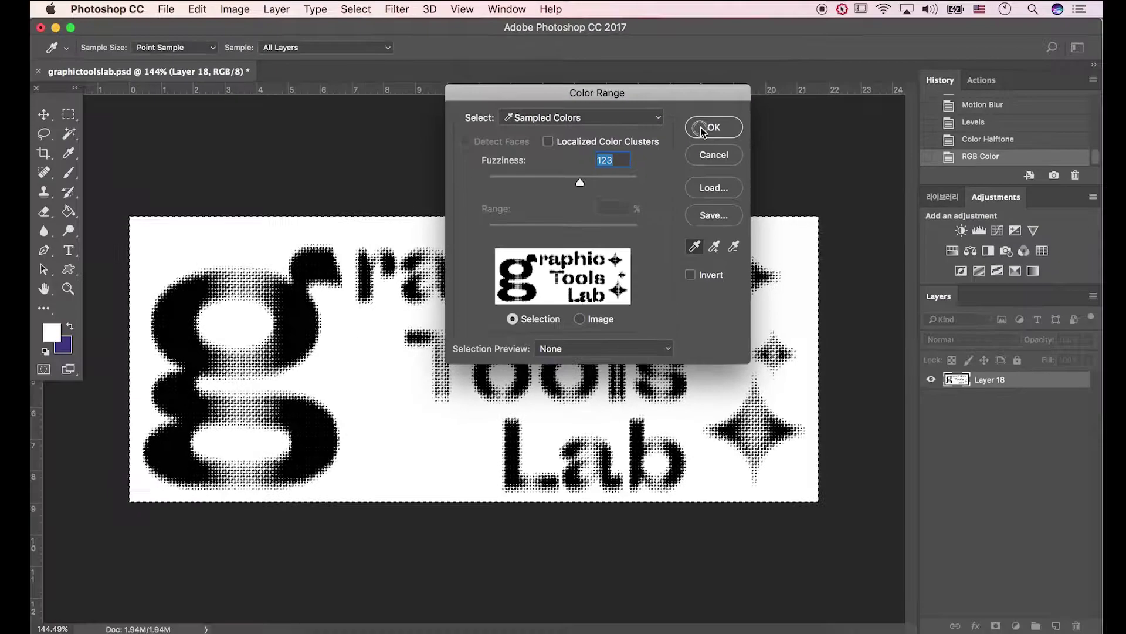
{"action": "left_click", "coordinate": [800, 200]}
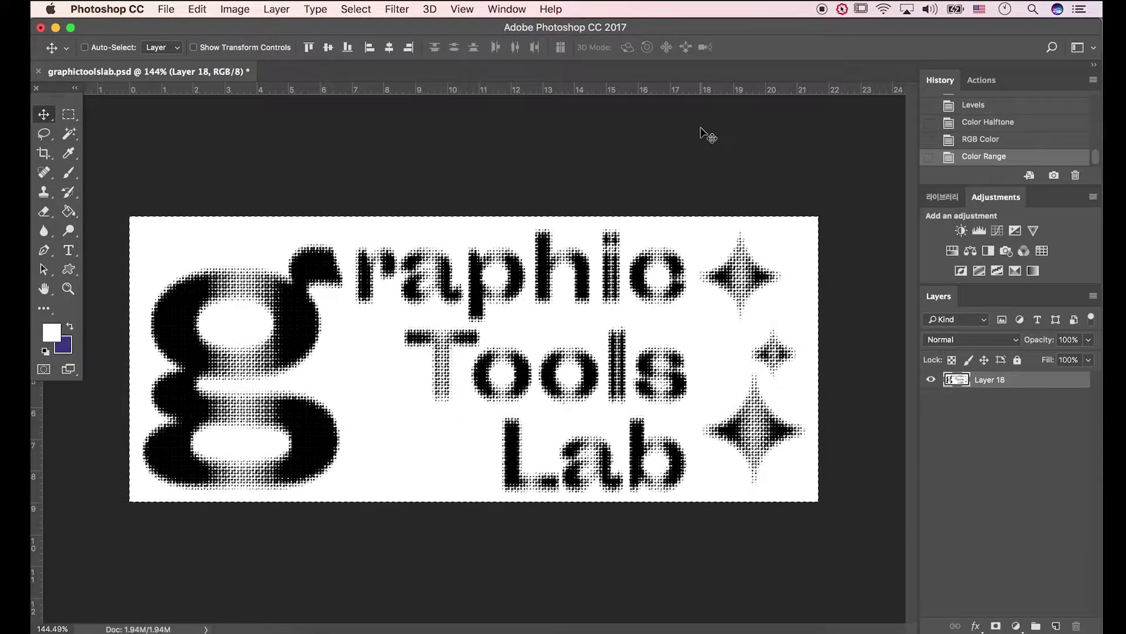
{"action": "key", "text": "Delete"}
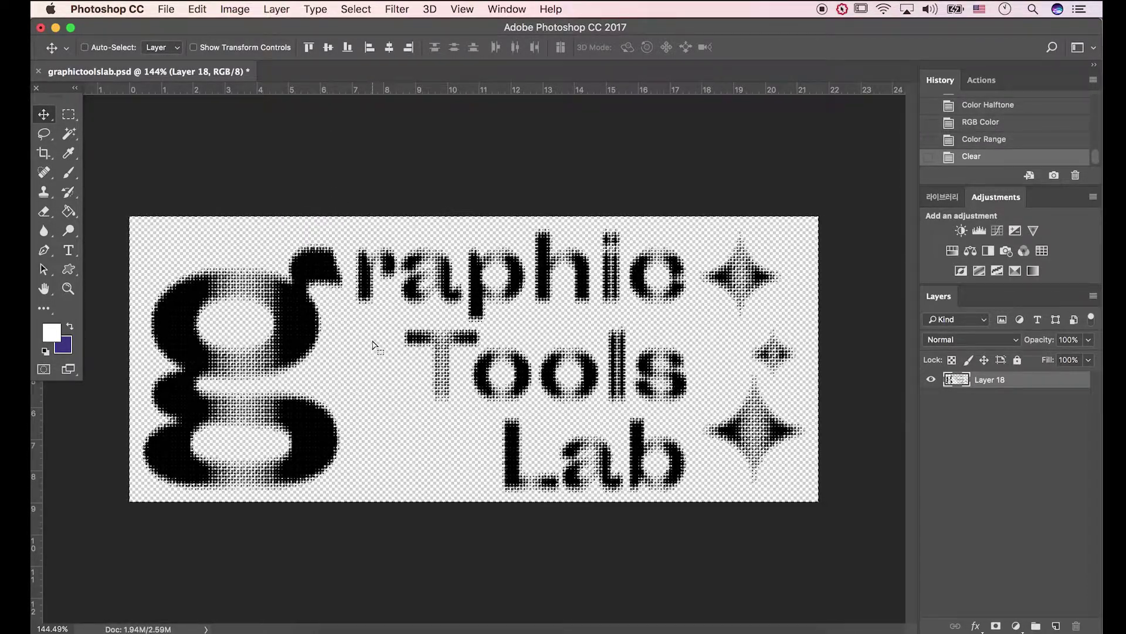
{"action": "key", "text": "m"}
{"action": "key", "text": "super+d"}
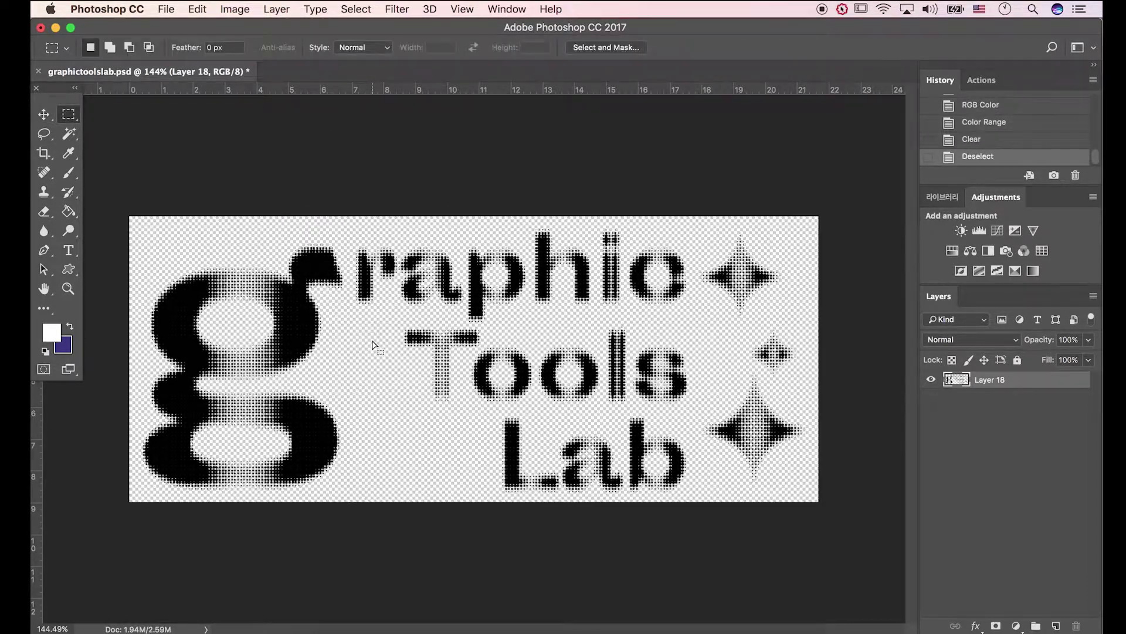
Step: Add Layer 19 below Layer 18 and fill it with white using the Paint Bucket
{"action": "left_click", "coordinate": [1055, 623]}
{"action": "left_click_drag", "start_coordinate": [987, 384], "coordinate": [983, 398]}
{"action": "key", "text": "g"}
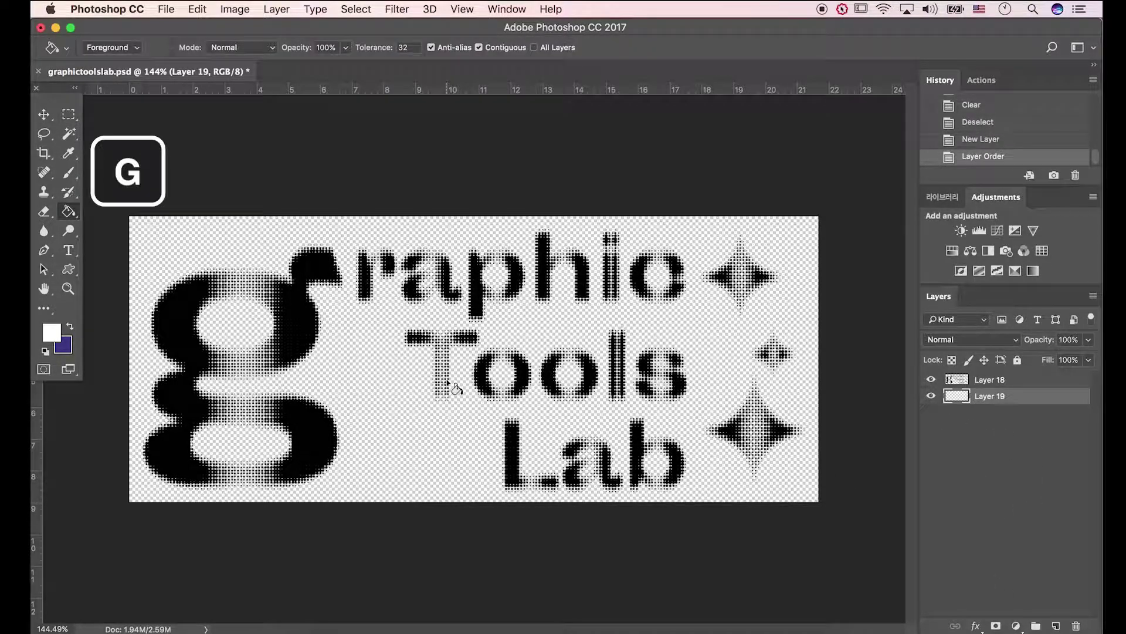
{"action": "left_click", "coordinate": [69, 211]}
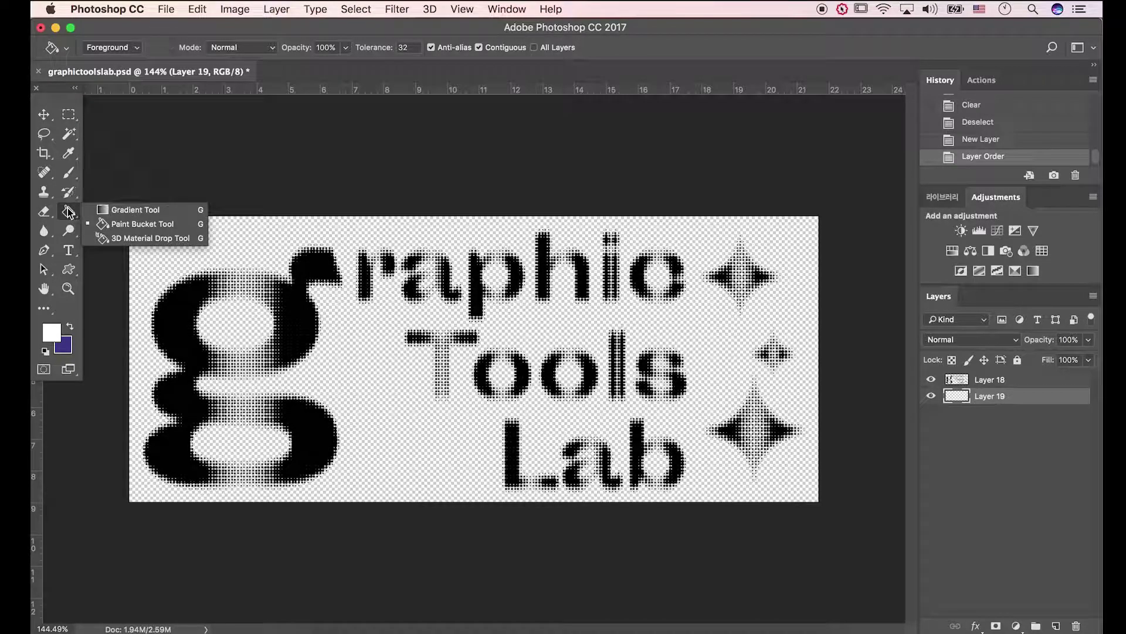
{"action": "left_click", "coordinate": [98, 226]}
{"action": "left_click", "coordinate": [51, 332]}
{"action": "key", "text": "Escape"}
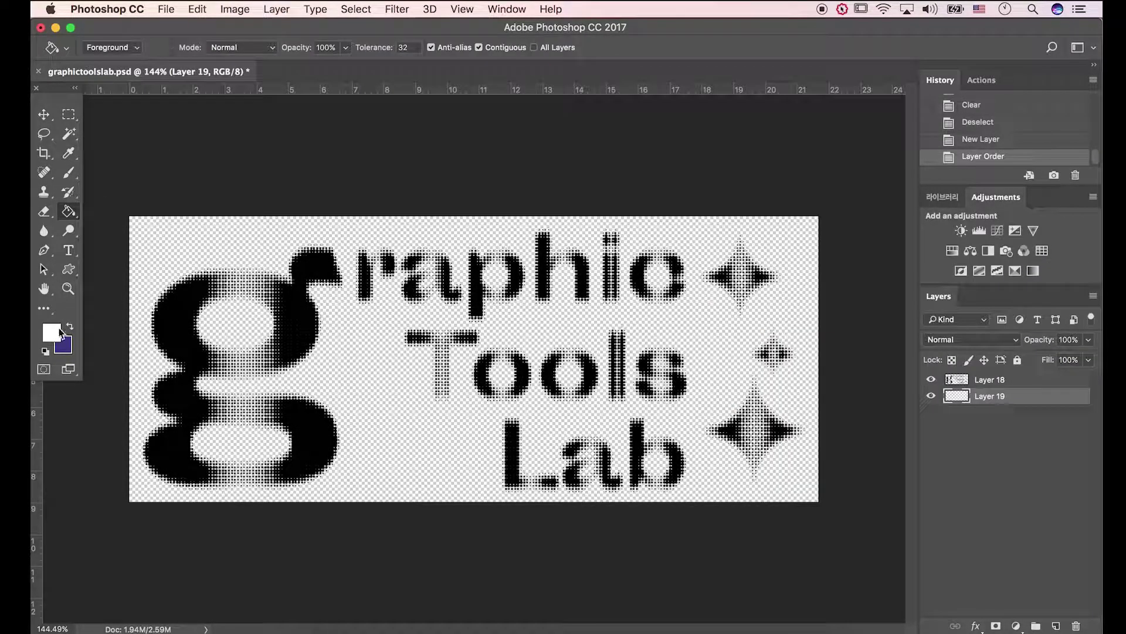
{"action": "left_click", "coordinate": [354, 352]}
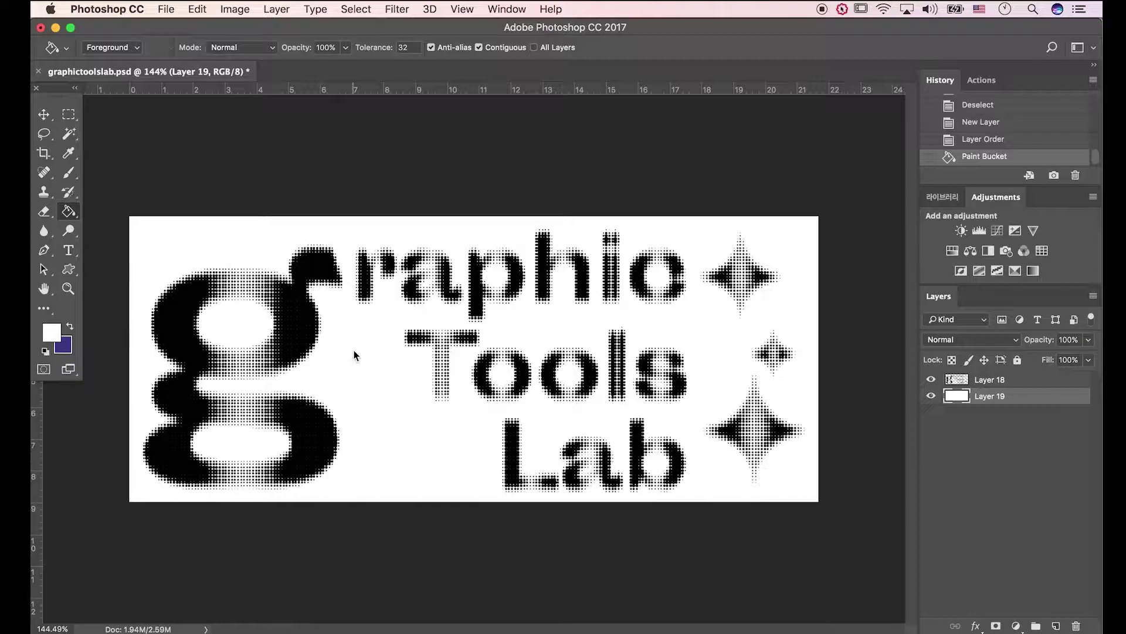
Step: Duplicate Layer 18 into Layer 18 copy and open its layer options
{"action": "key", "text": "v"}
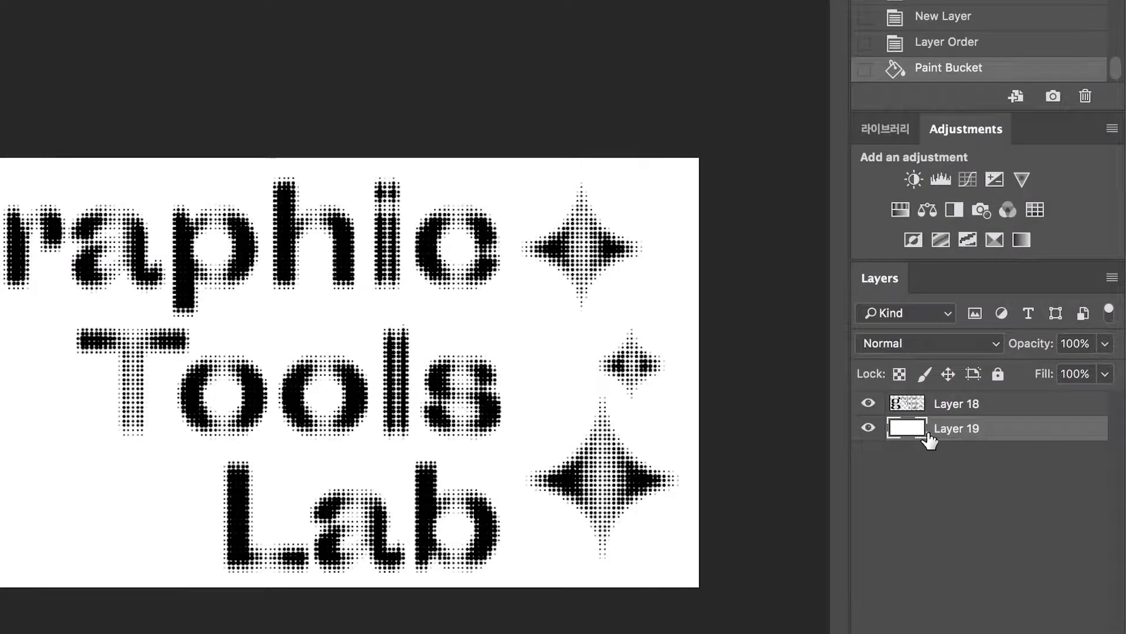
{"action": "left_click", "coordinate": [990, 411]}
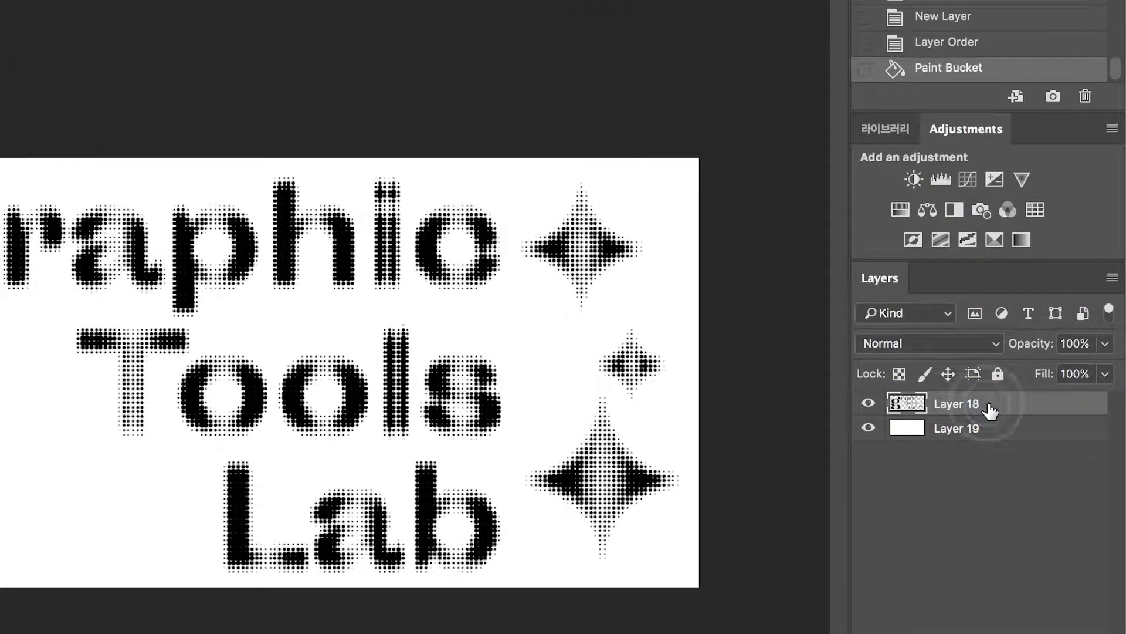
{"action": "key", "text": "ctrl+j"}
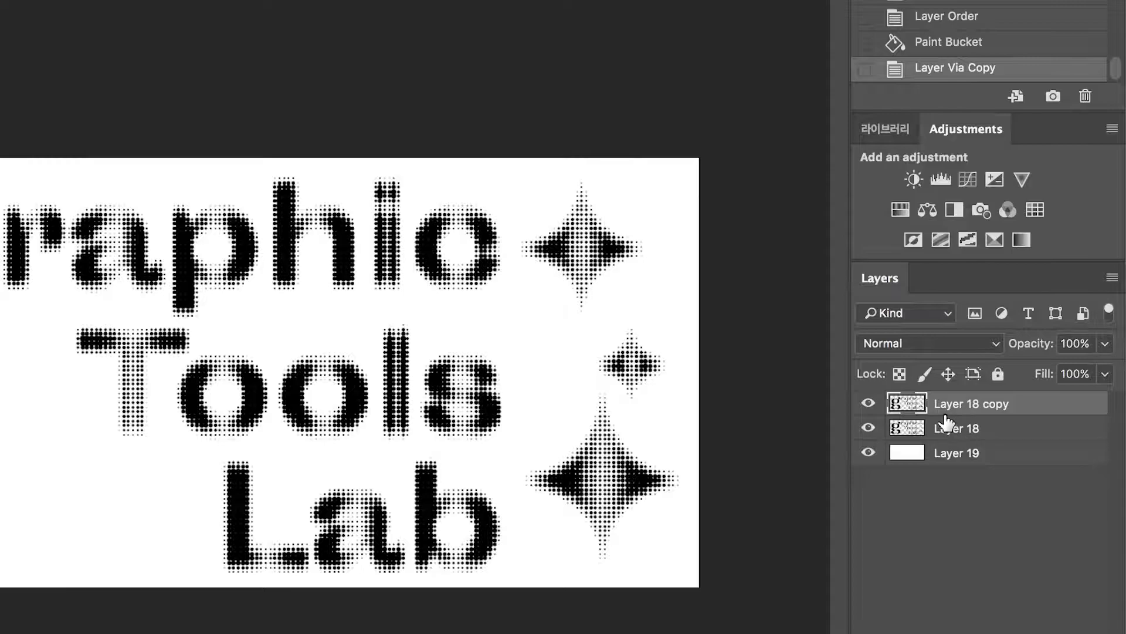
{"action": "right_click", "coordinate": [919, 404]}
Step: Give Layer 18 copy a blue #1200ff Color Overlay through its Blending Options
{"action": "left_click", "coordinate": [774, 325]}
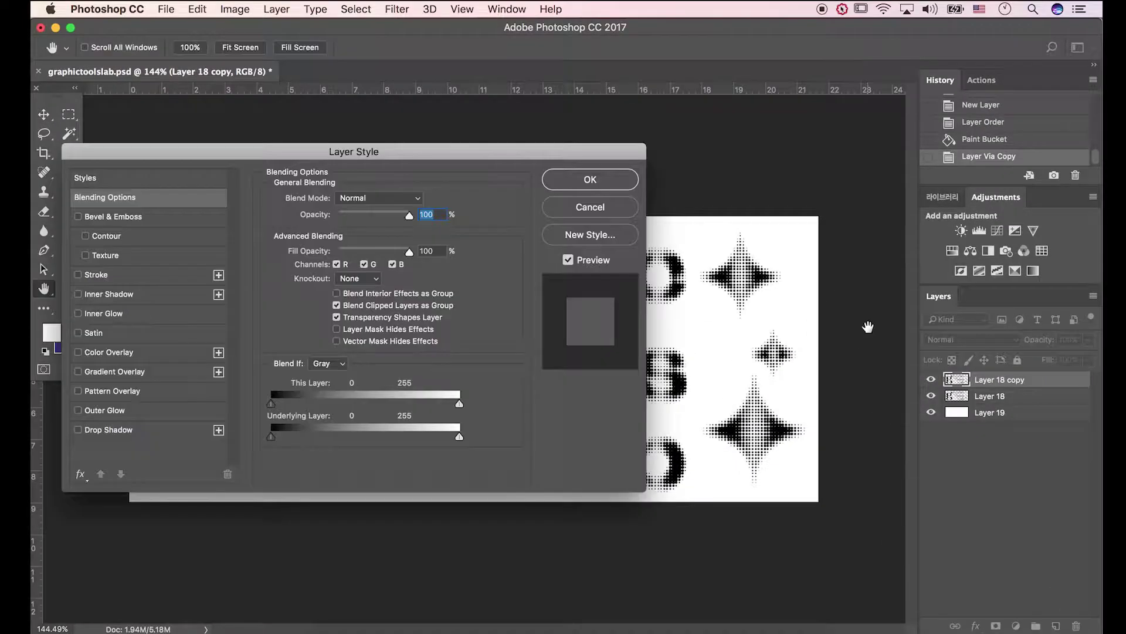
{"action": "left_click", "coordinate": [156, 354]}
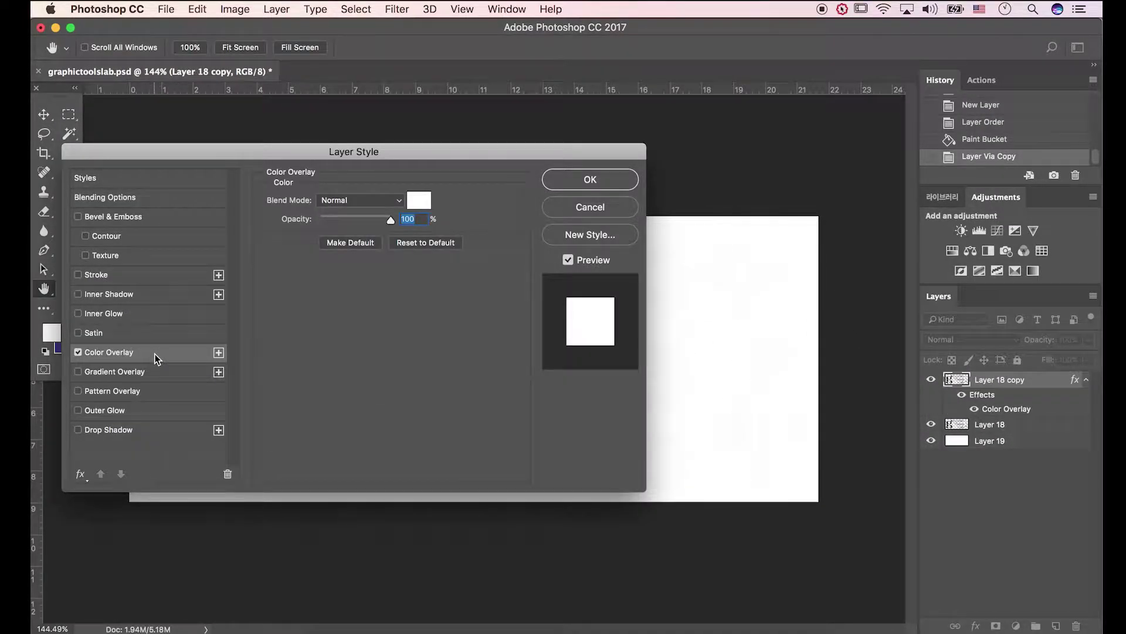
{"action": "left_click", "coordinate": [420, 202]}
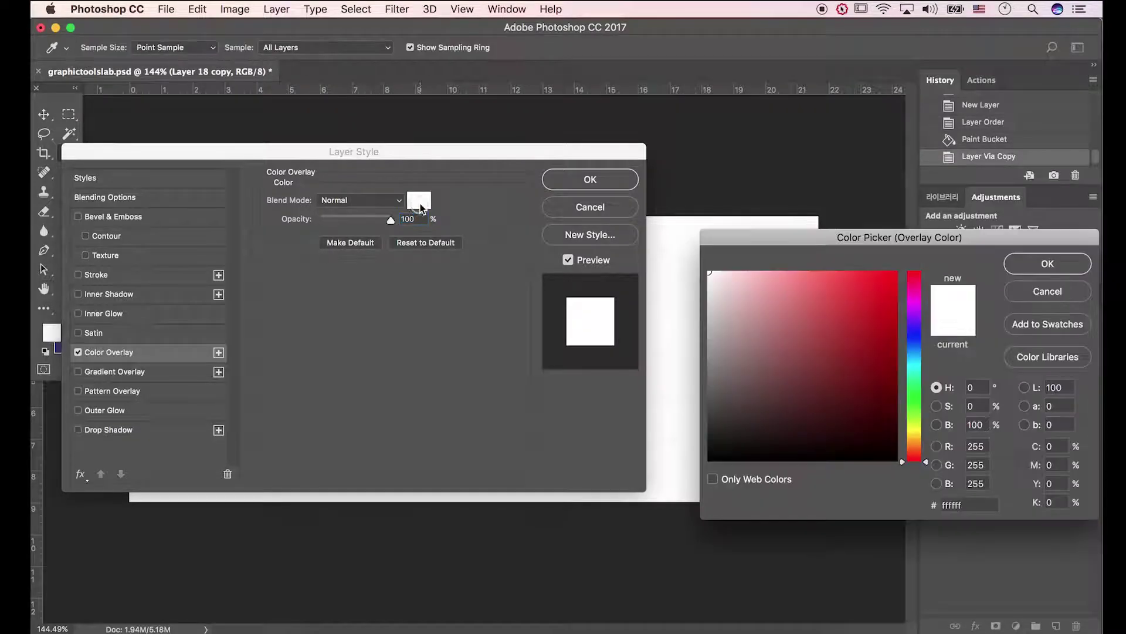
{"action": "left_click_drag", "start_coordinate": [972, 505], "coordinate": [886, 506]}
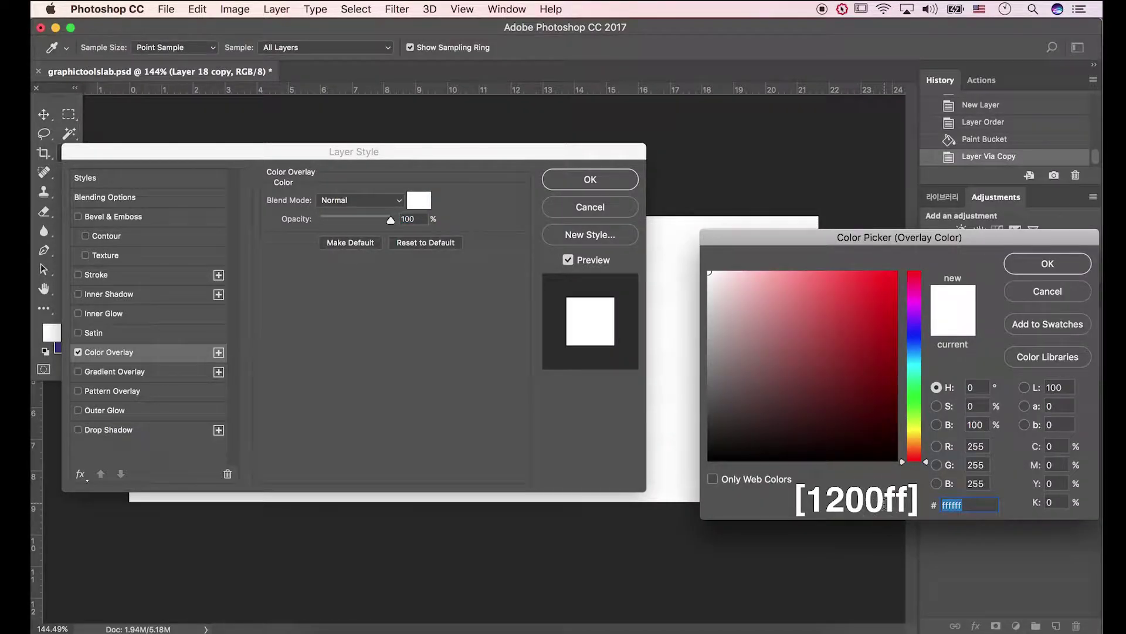
{"action": "type", "text": "1200ff"}
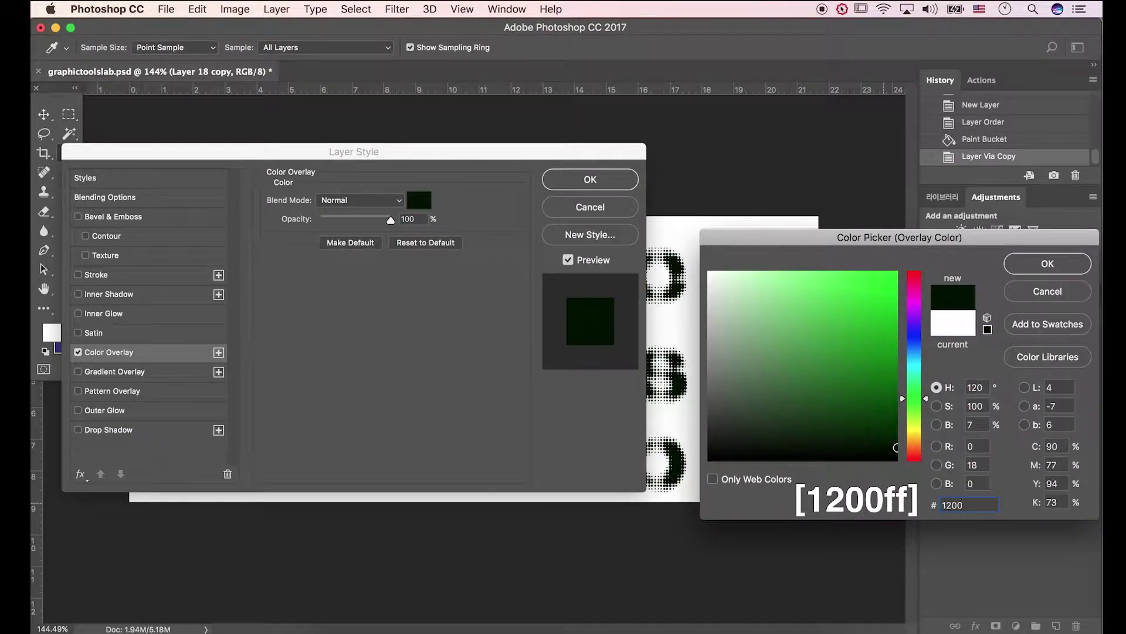
{"action": "left_click", "coordinate": [1047, 265]}
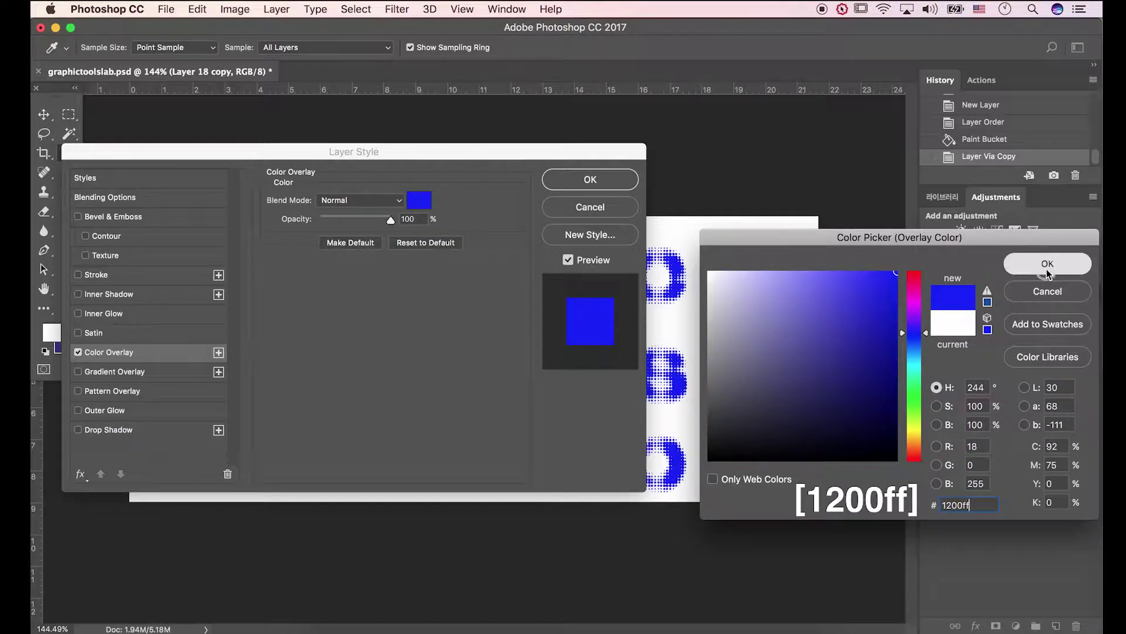
{"action": "left_click", "coordinate": [605, 185]}
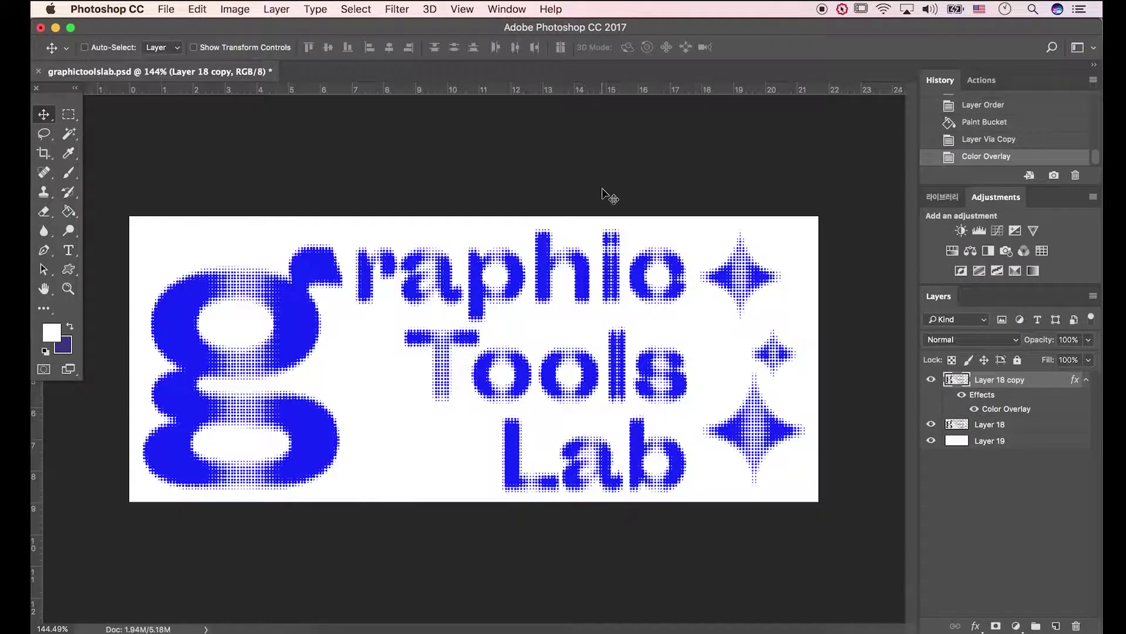
{"action": "right_click", "coordinate": [987, 427]}
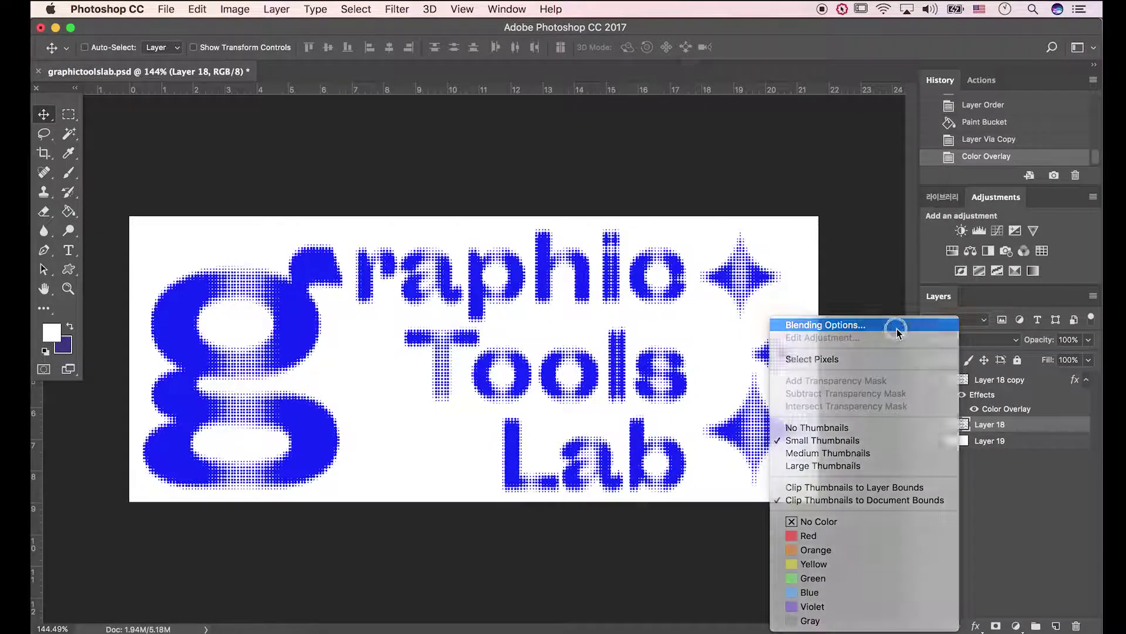
Step: Apply a magenta #ff00cc Color Overlay to the original Layer 18
{"action": "left_click", "coordinate": [896, 326]}
{"action": "left_click", "coordinate": [147, 351]}
{"action": "left_click", "coordinate": [419, 200]}
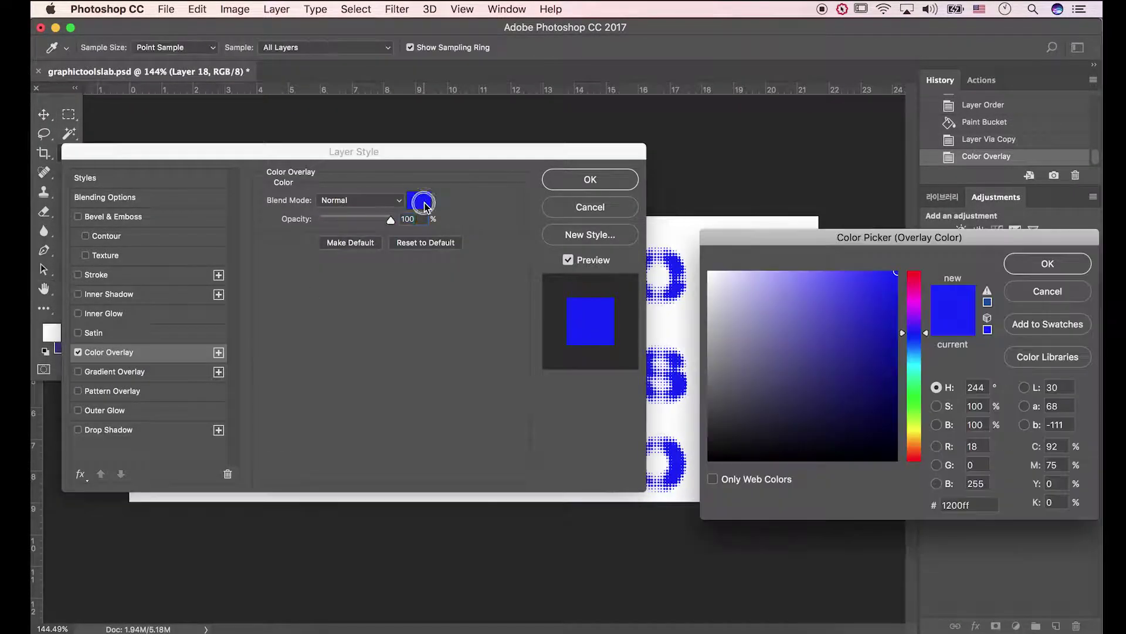
{"action": "double_click", "coordinate": [982, 508]}
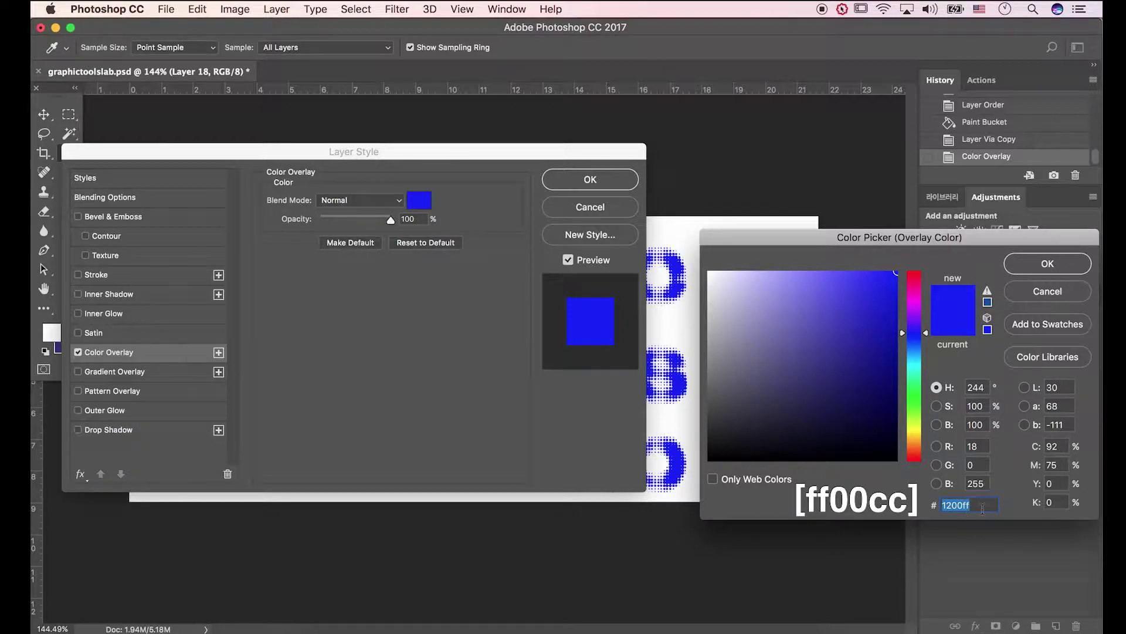
{"action": "type", "text": "ff00cc"}
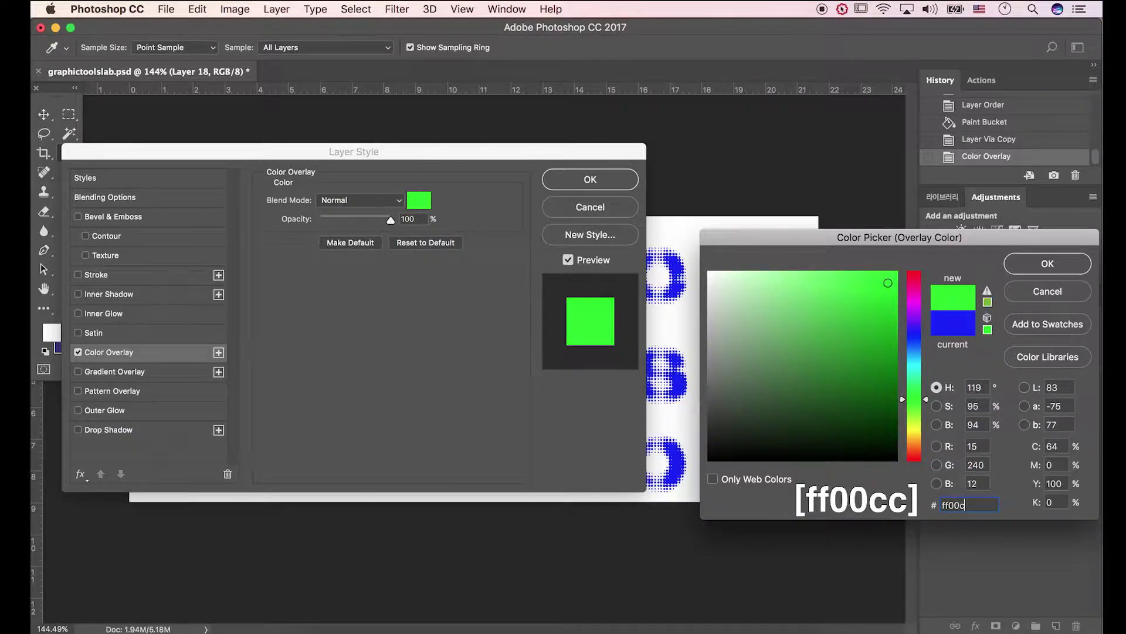
{"action": "left_click", "coordinate": [1047, 263]}
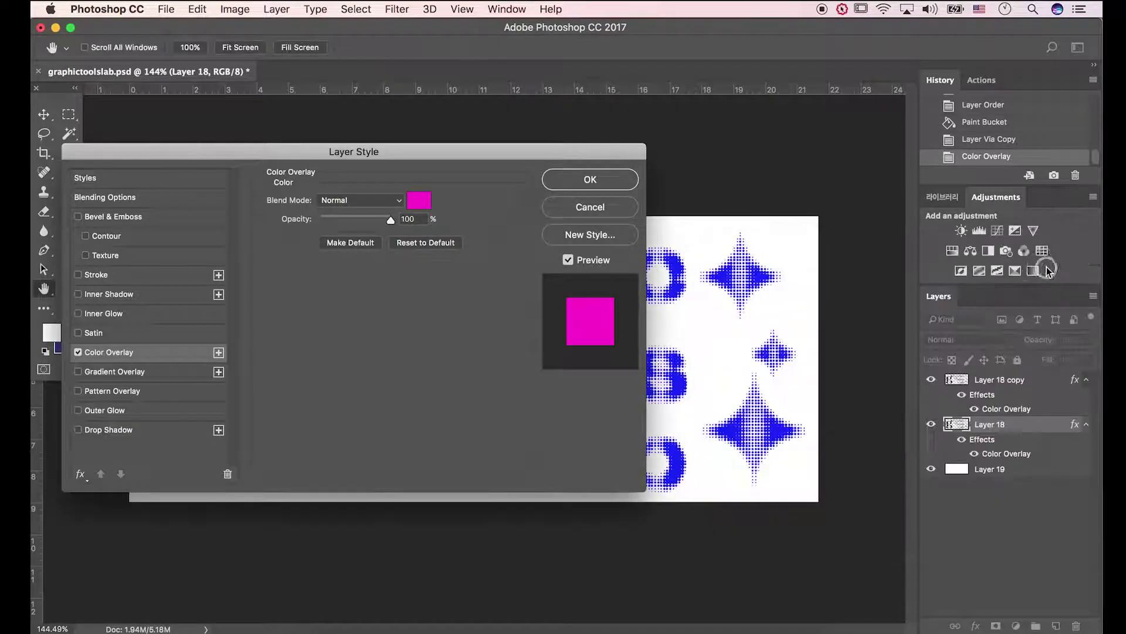
{"action": "left_click", "coordinate": [623, 184]}
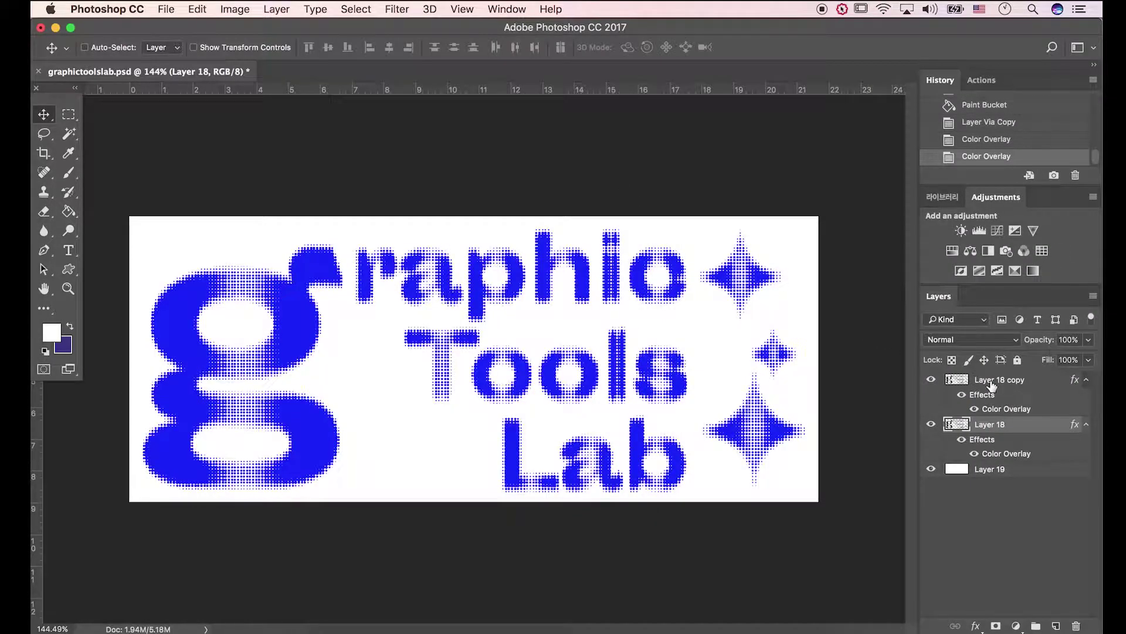